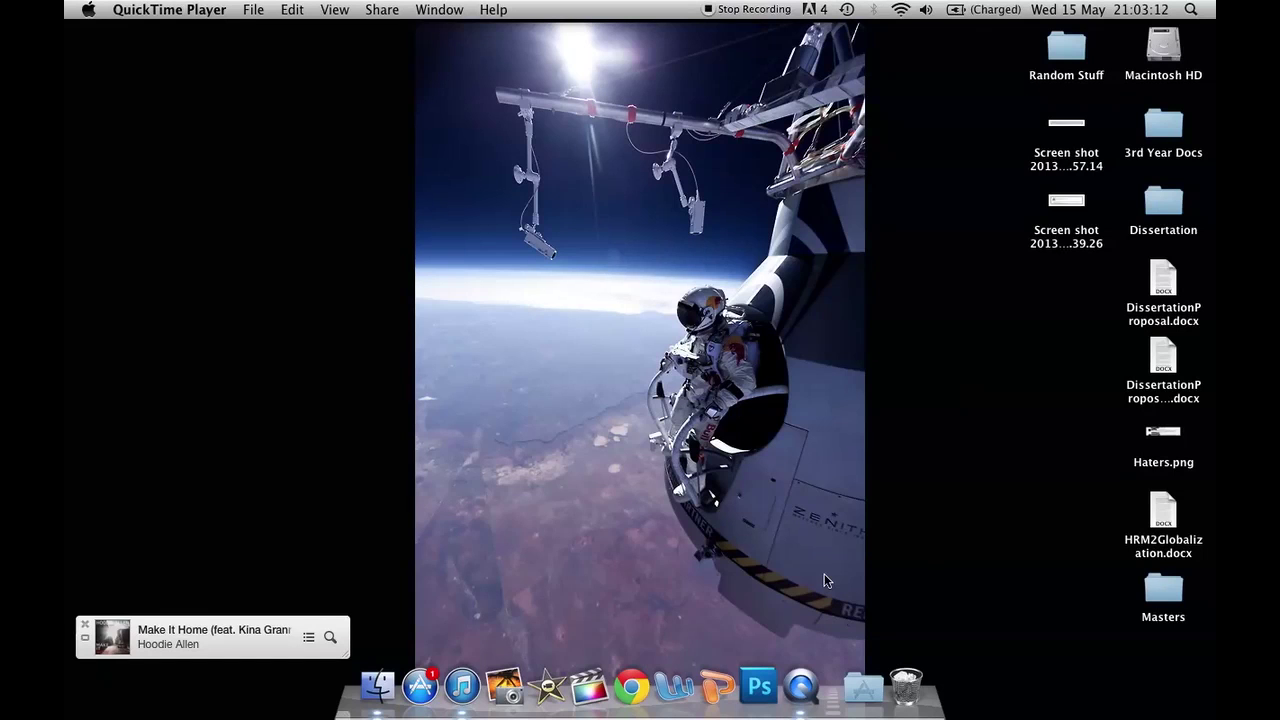
Launch Google Chrome from the Dock.
click(629, 686)
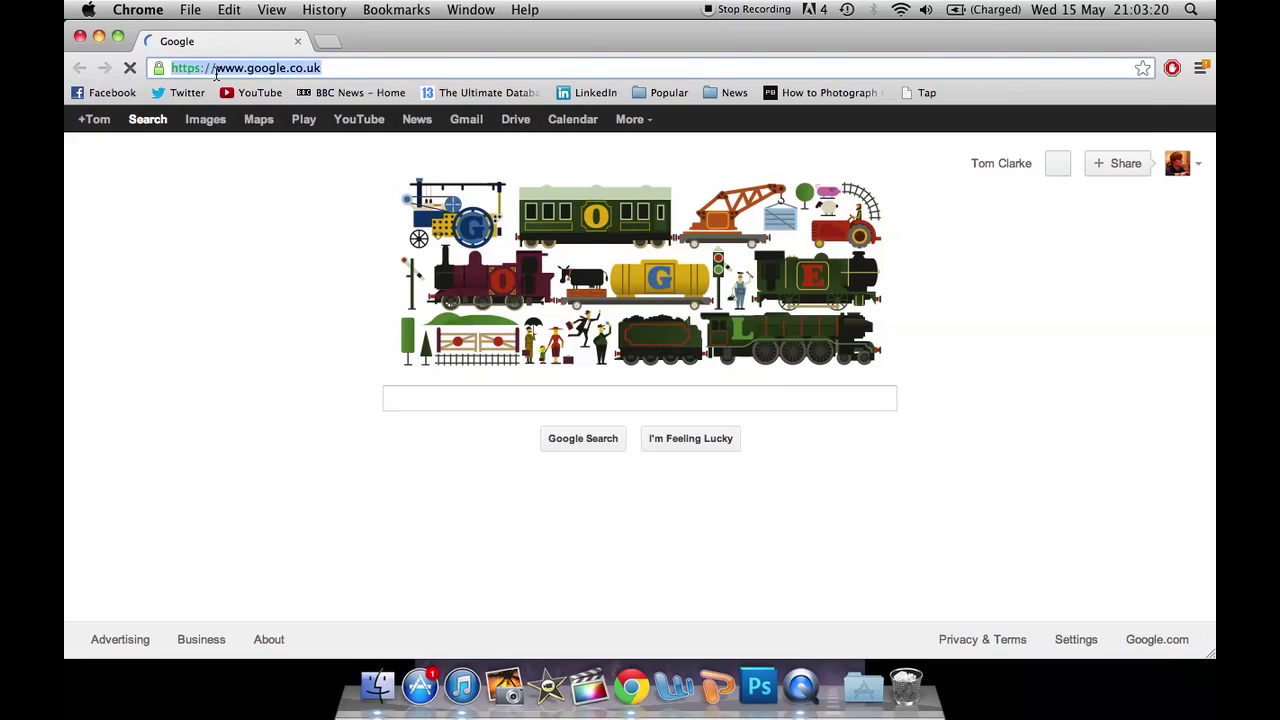
text(waylandgames)
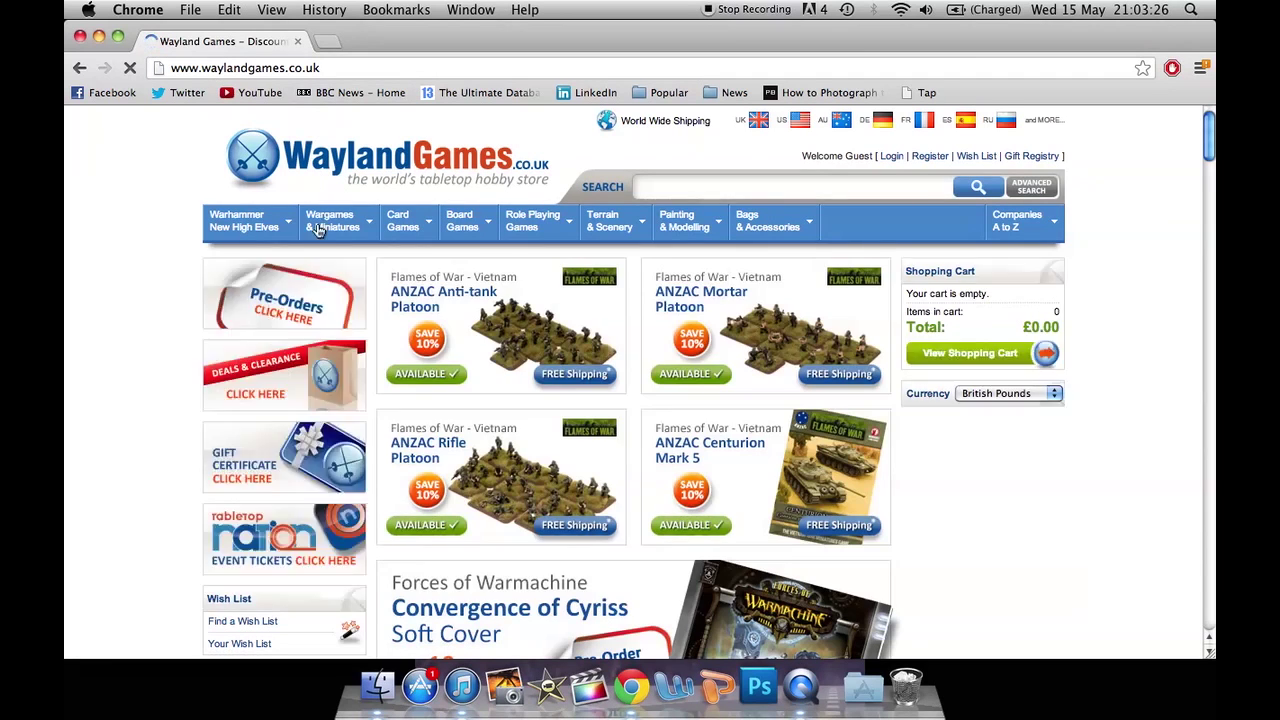
mouse_move(332, 220)
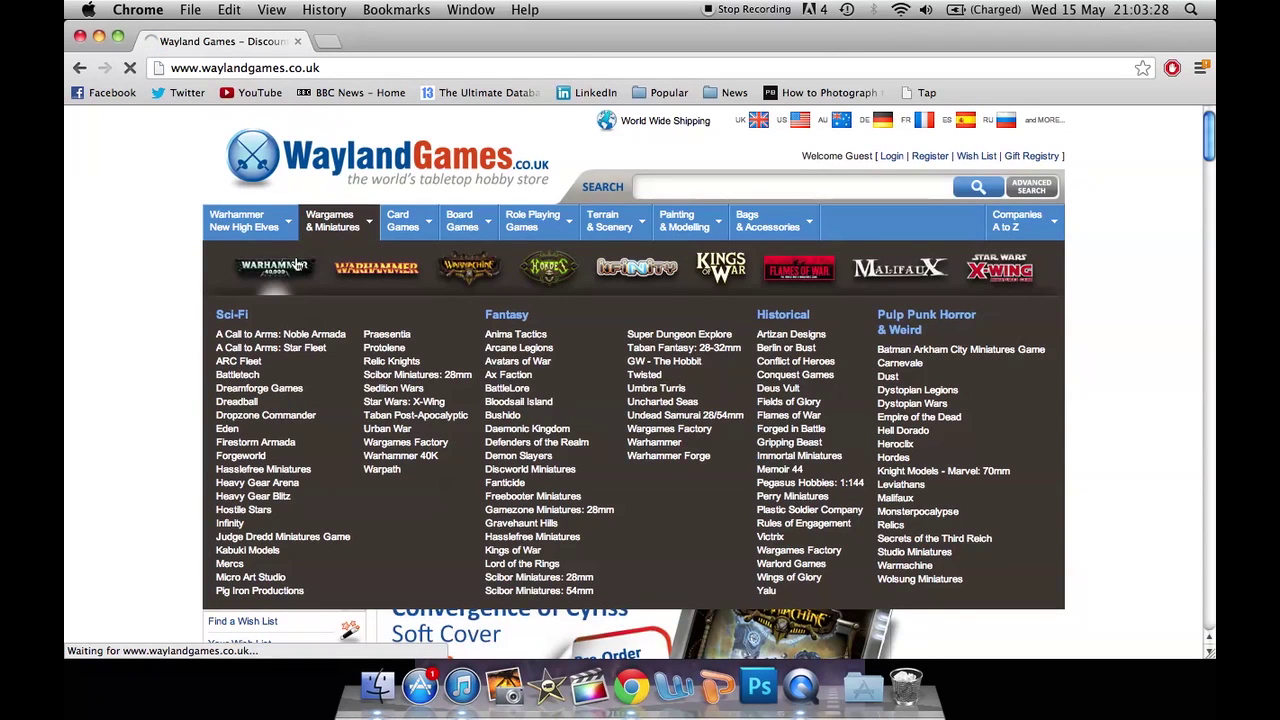
Open the Warhammer 40K category from the Wayland Games wargames menu.
click(274, 267)
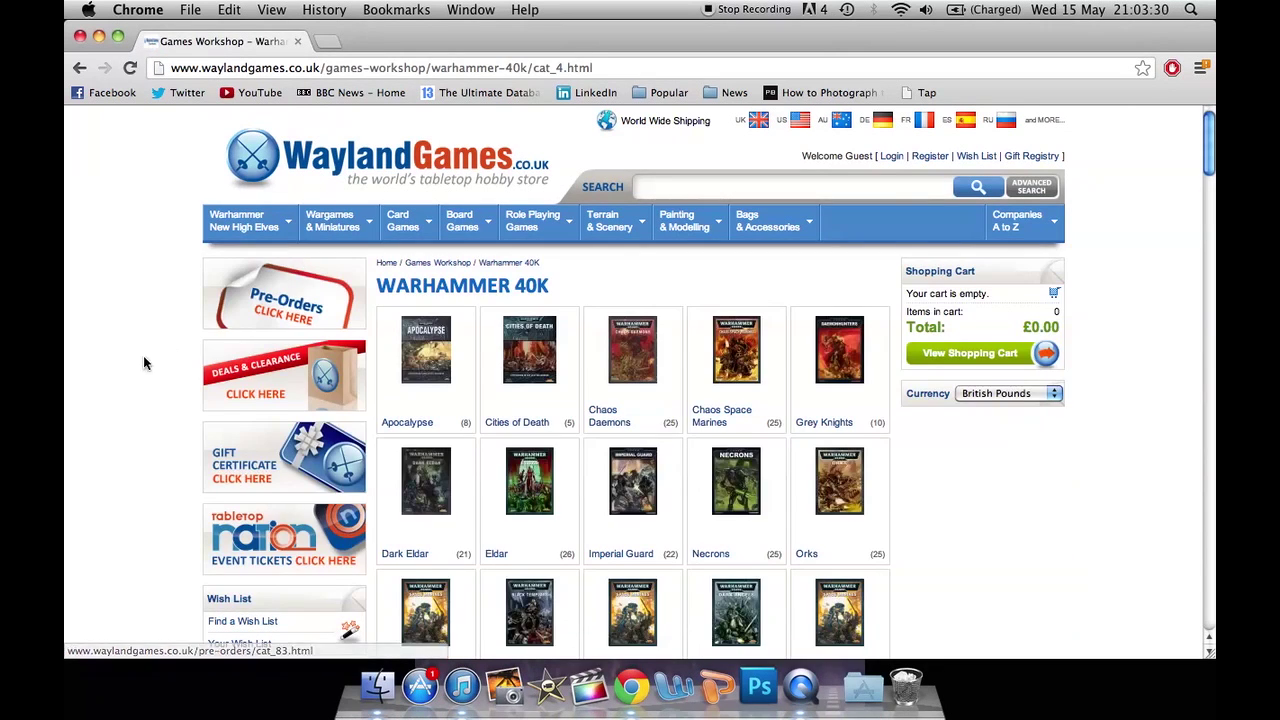
scroll(143, 355, down, 5)
Choose the Space Marines category within the Warhammer 40,000 range.
click(413, 405)
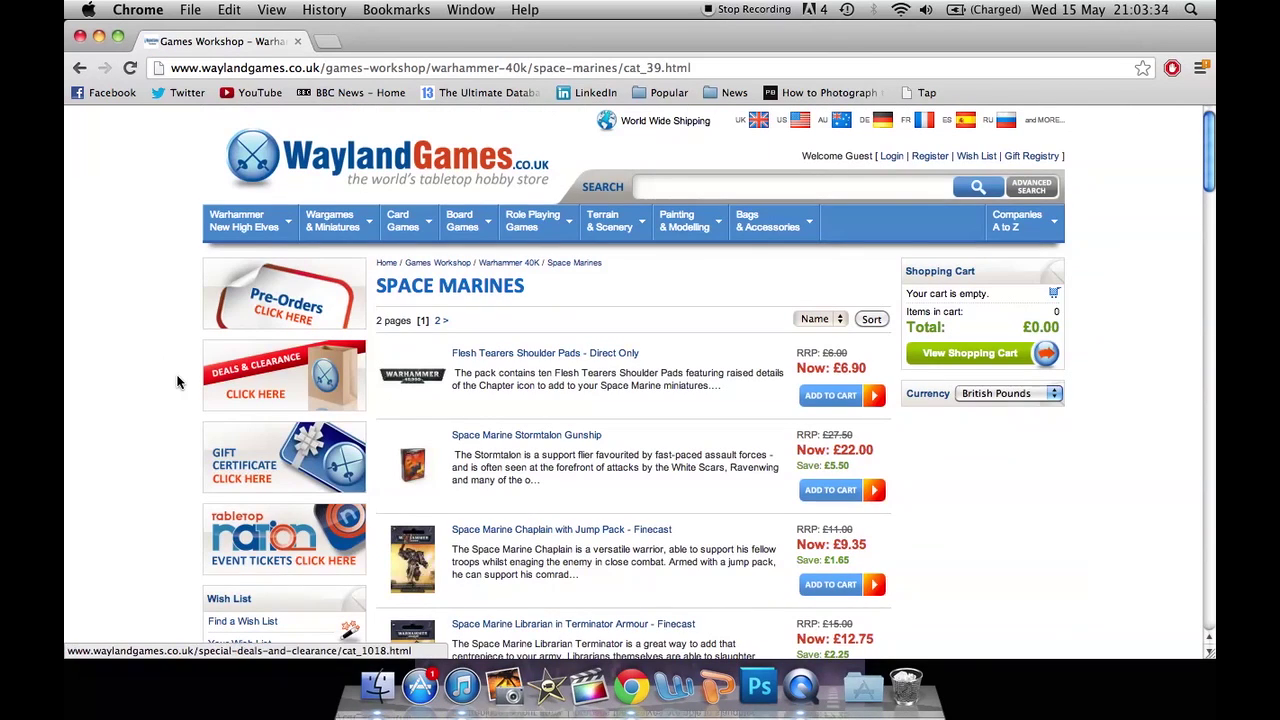
scroll(144, 368, down, 5)
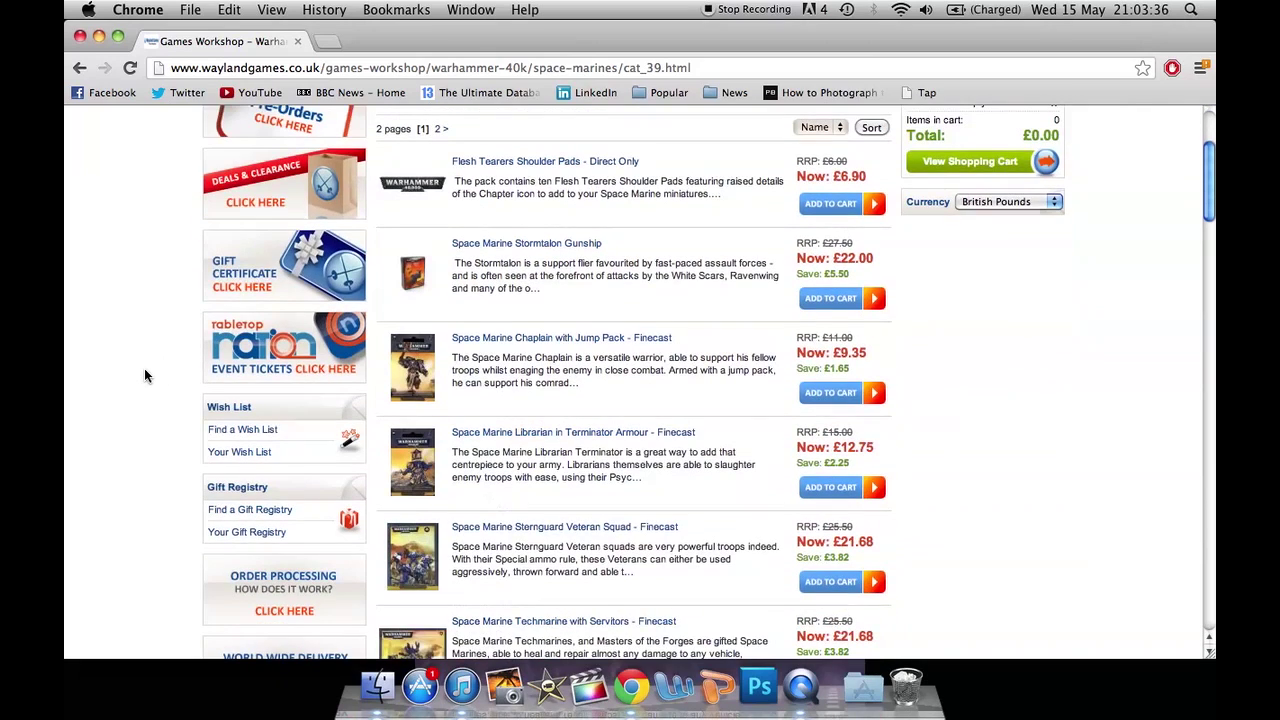
scroll(144, 368, down, 4)
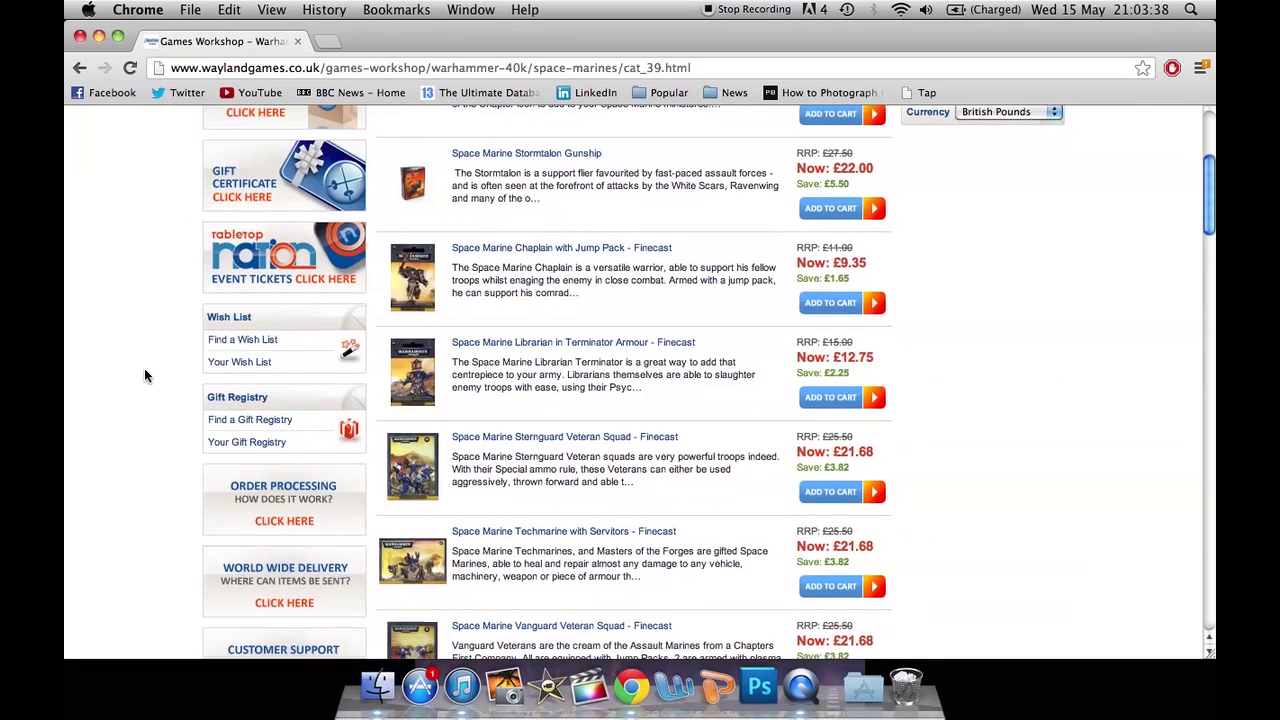
scroll(144, 368, down, 1)
scroll(144, 368, down, 2)
scroll(144, 368, down, 3)
scroll(144, 368, down, 3)
scroll(144, 368, down, 3)
scroll(144, 368, down, 3)
scroll(144, 368, down, 1)
scroll(144, 368, down, 2)
scroll(144, 368, down, 1)
scroll(144, 368, down, 2)
scroll(144, 368, down, 2)
scroll(144, 368, down, 1)
scroll(144, 368, down, 2)
scroll(144, 368, down, 2)
scroll(144, 368, down, 2)
scroll(144, 368, down, 2)
scroll(144, 368, down, 2)
scroll(144, 368, down, 2)
scroll(144, 368, down, 3)
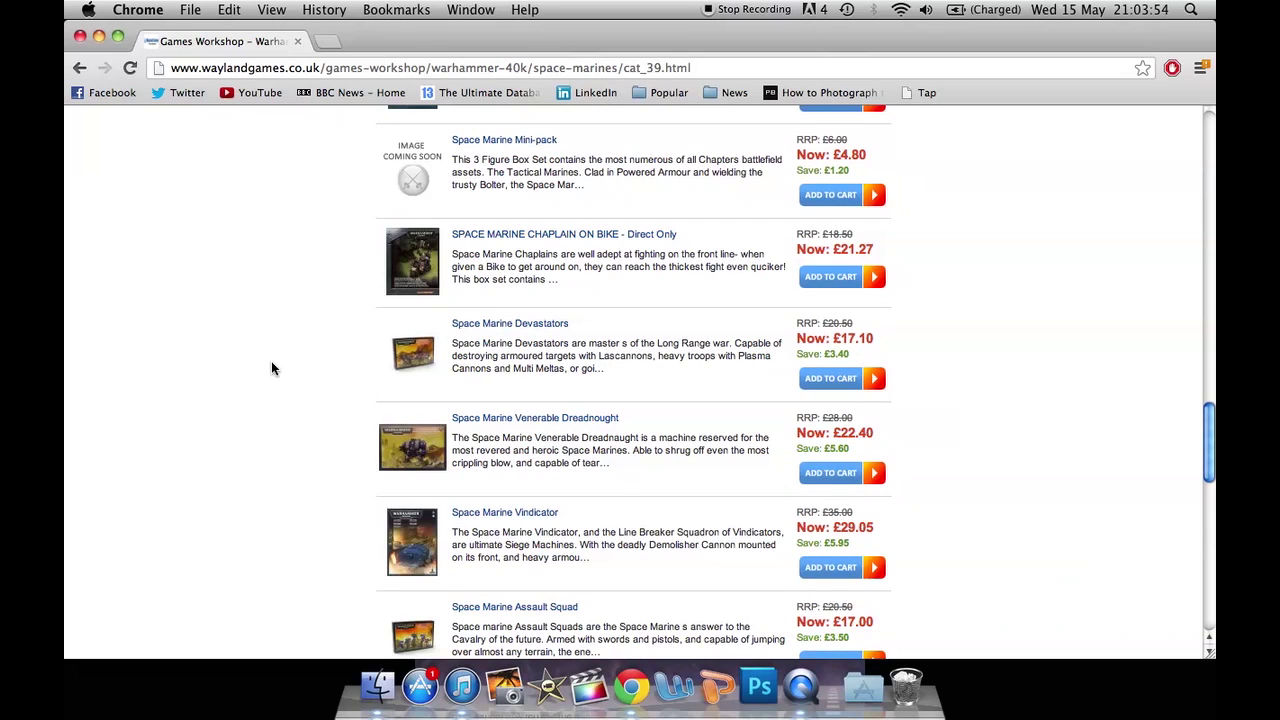
Add Space Marine Devastators and the Space Marine Assault Squad to the cart.
click(836, 380)
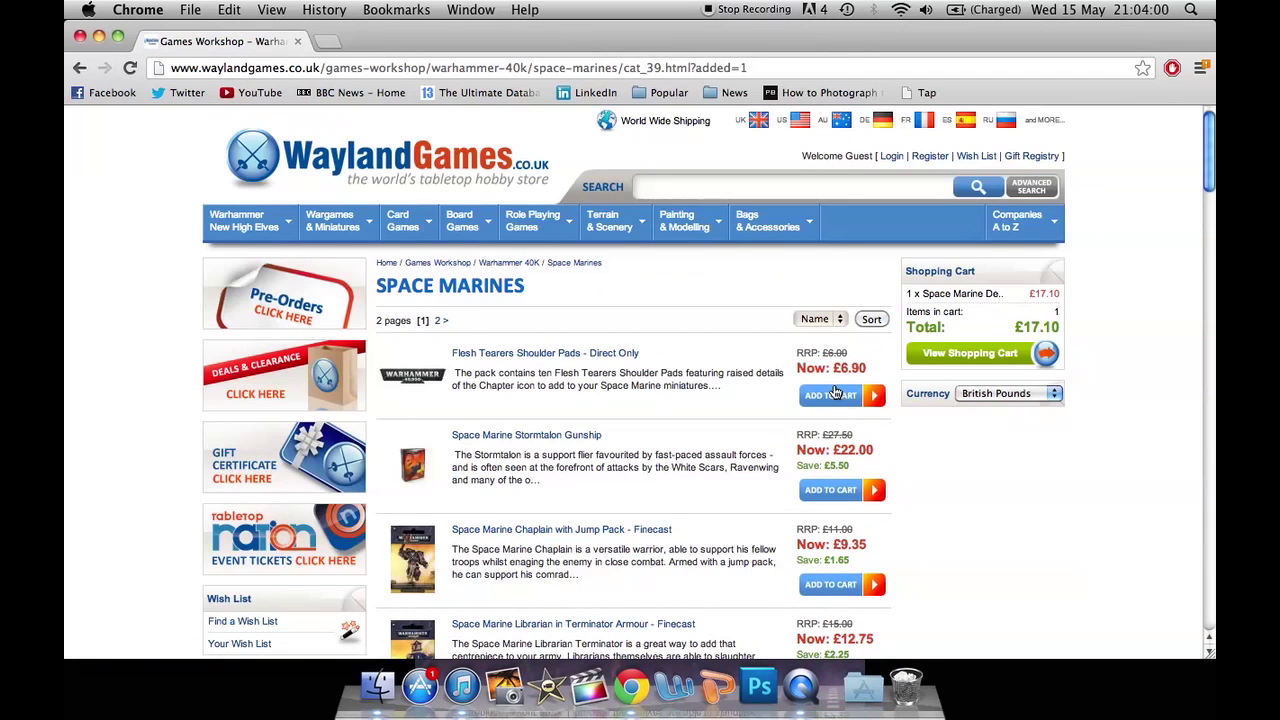
scroll(570, 488, down, 5)
scroll(570, 488, down, 5)
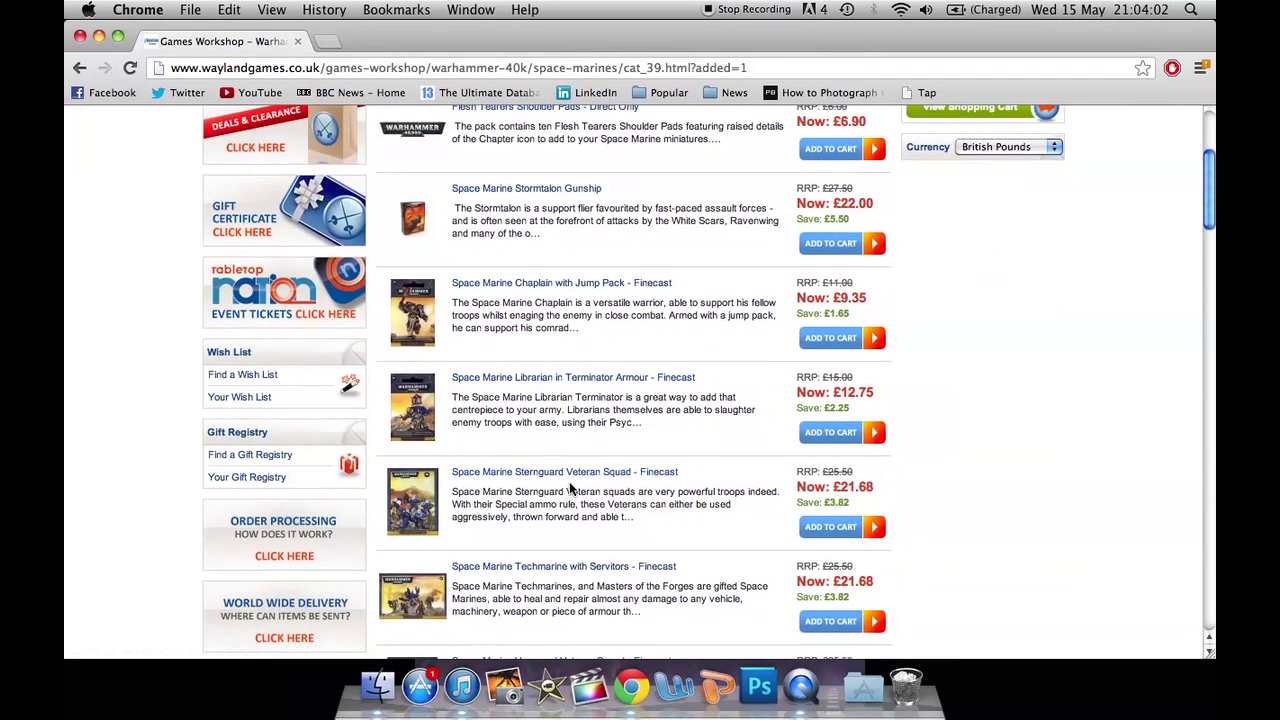
scroll(570, 488, down, 3)
scroll(570, 488, down, 3)
scroll(570, 488, down, 3)
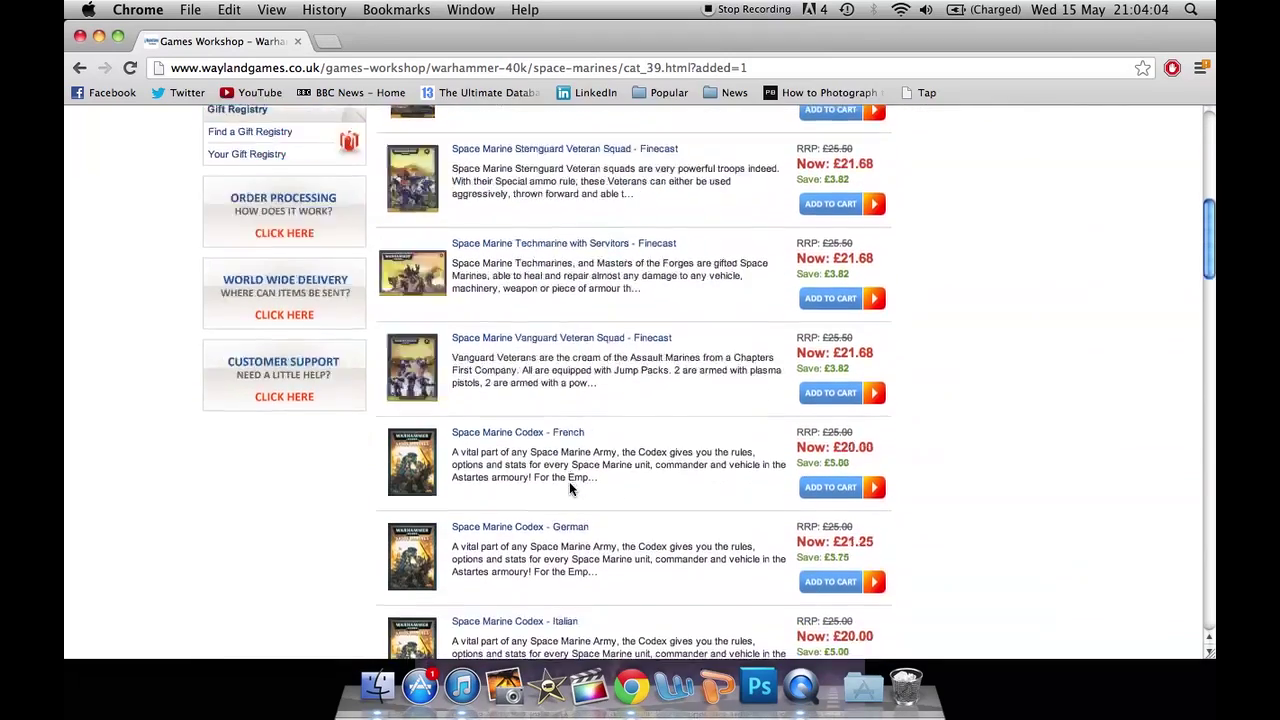
scroll(569, 481, down, 3)
scroll(569, 481, down, 3)
scroll(569, 481, down, 5)
scroll(569, 481, down, 3)
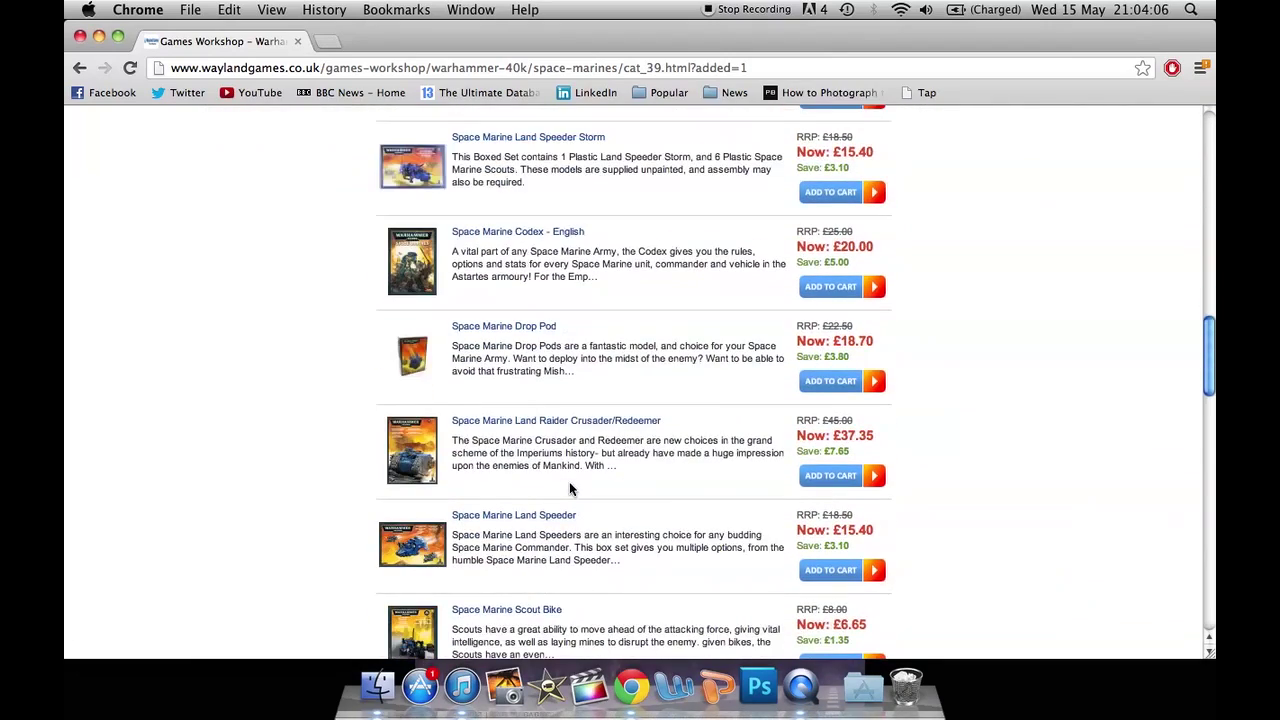
scroll(569, 481, down, 3)
scroll(569, 481, down, 3)
scroll(569, 481, down, 3)
scroll(569, 481, down, 2)
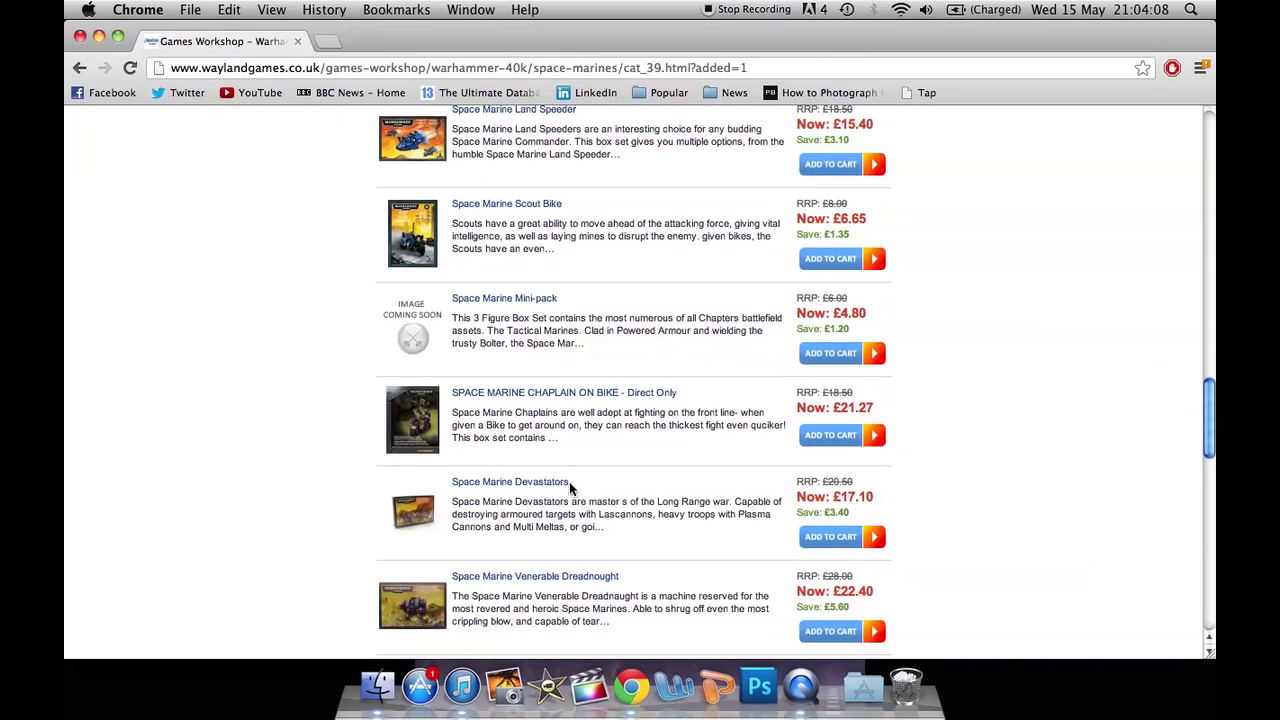
scroll(569, 481, down, 3)
scroll(569, 481, down, 2)
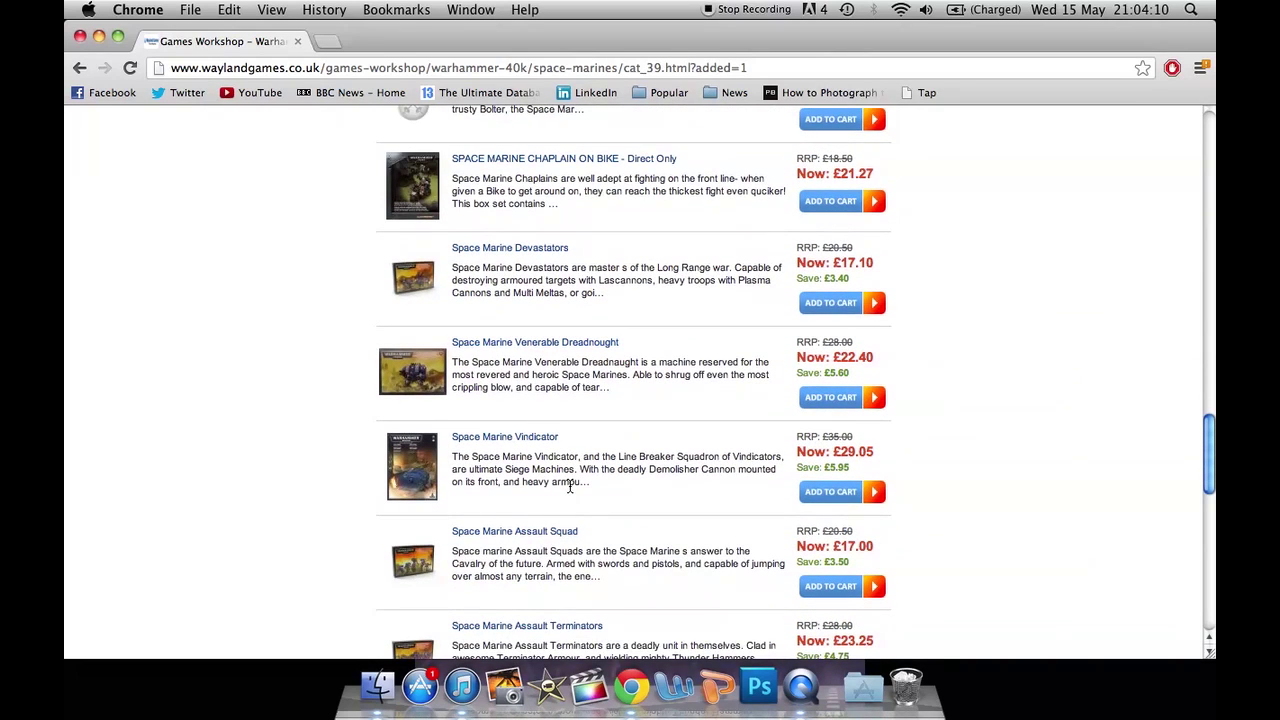
scroll(569, 486, down, 2)
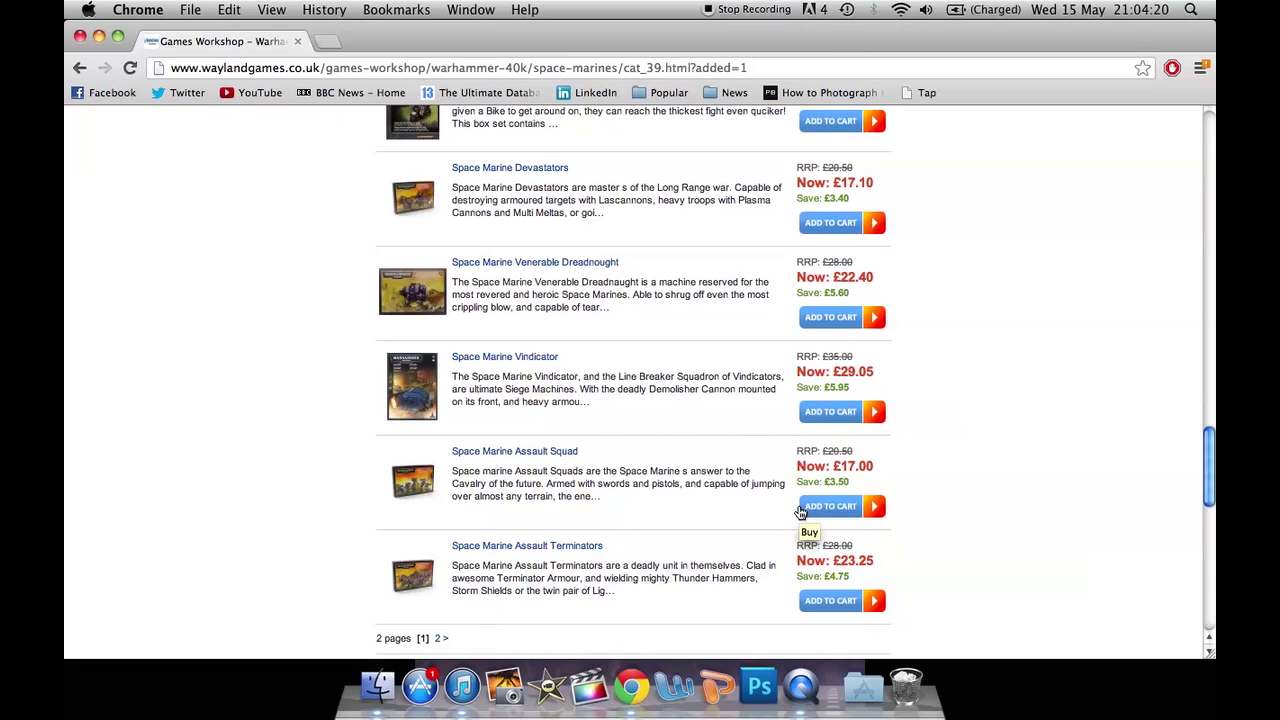
click(803, 510)
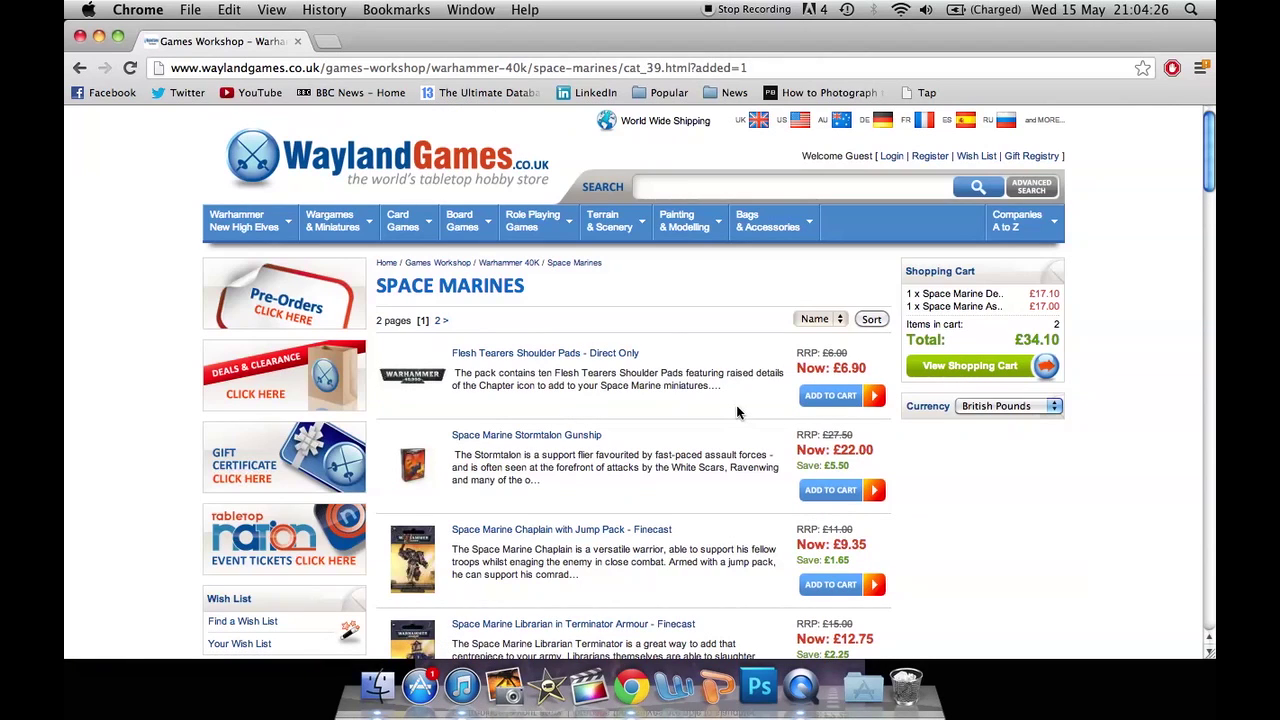
scroll(736, 405, down, 10)
scroll(736, 405, down, 5)
scroll(736, 405, down, 2)
scroll(736, 405, down, 5)
scroll(736, 405, down, 5)
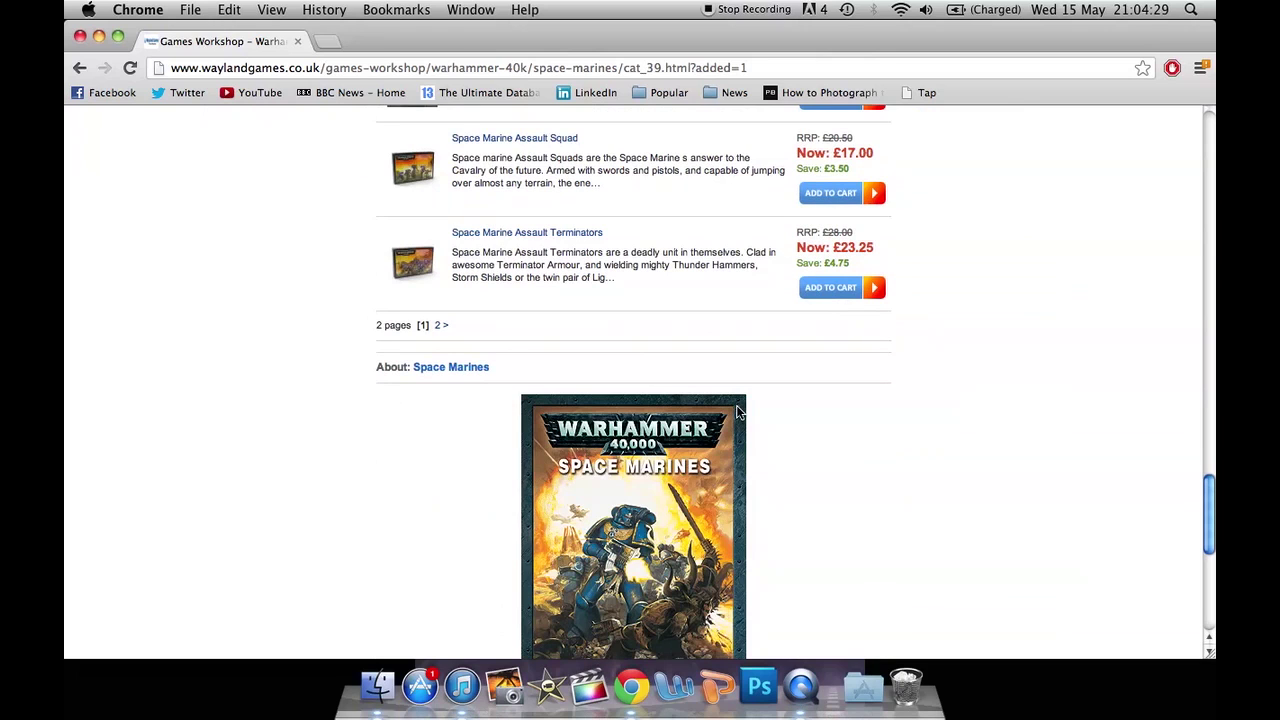
From the second product page, add the Command Squad, Commander, Dreadnought and Tactical Squad.
click(440, 326)
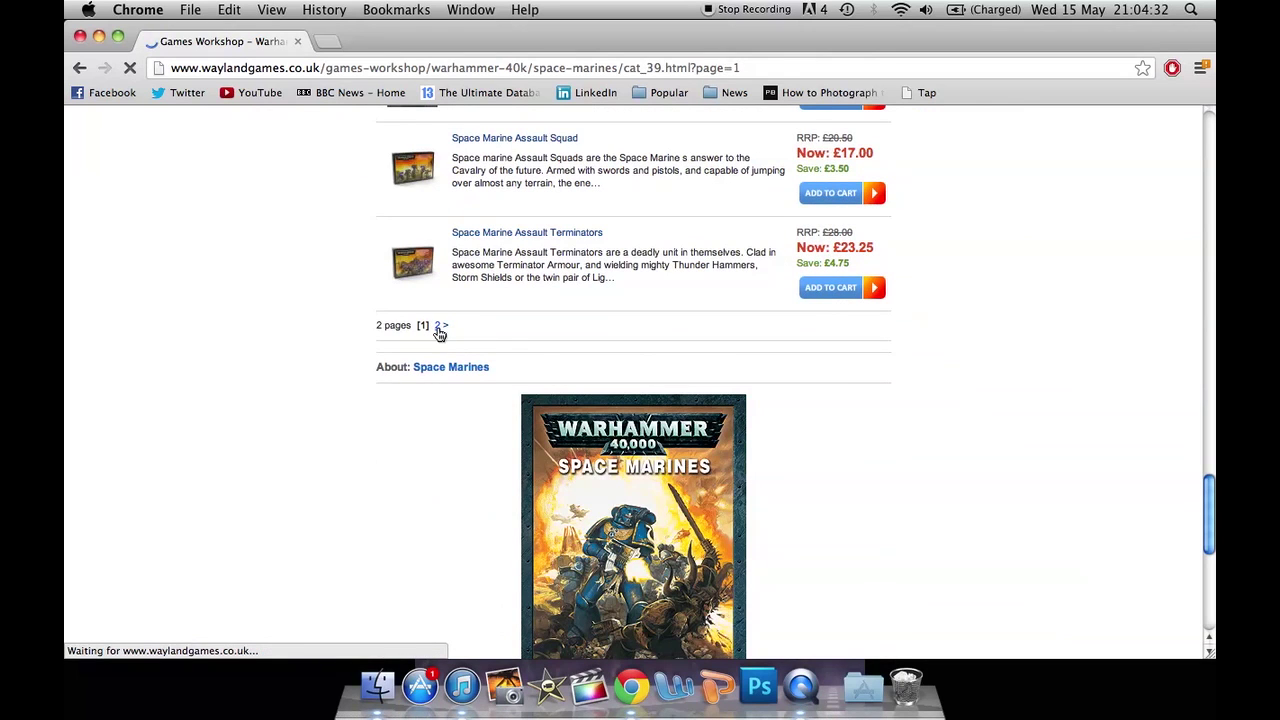
scroll(520, 388, down, 5)
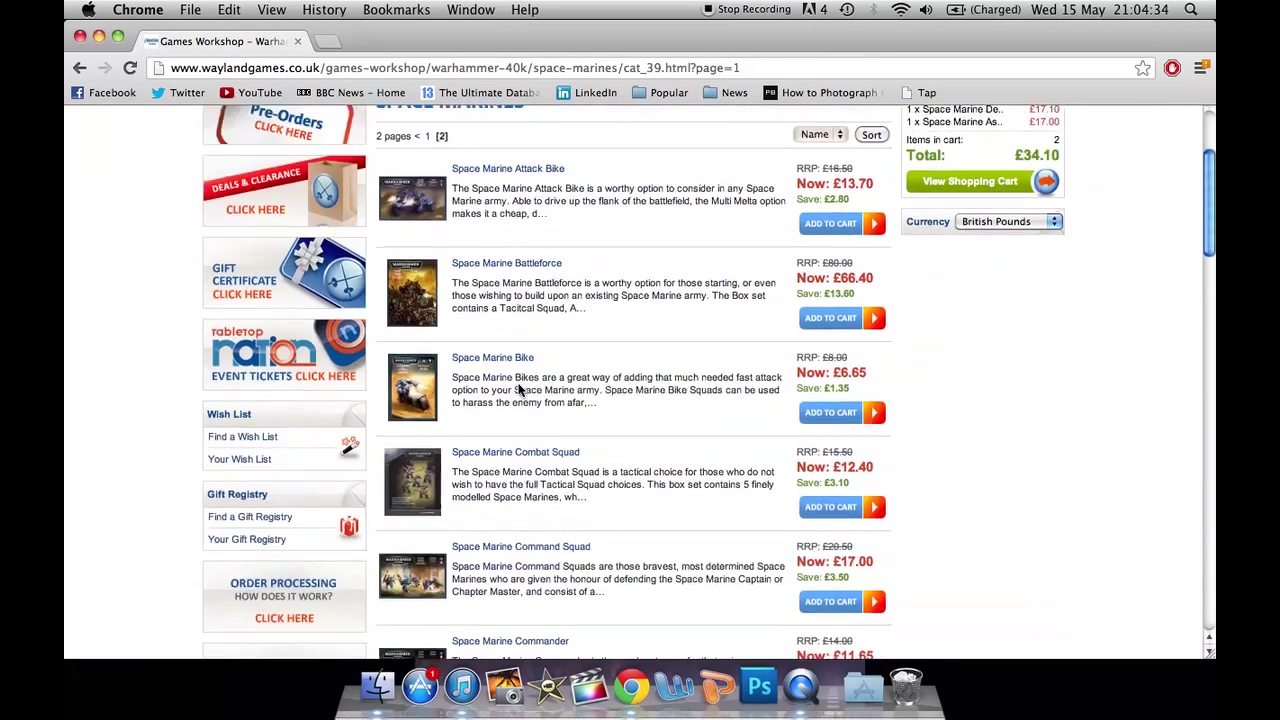
scroll(520, 388, down, 4)
scroll(520, 388, down, 3)
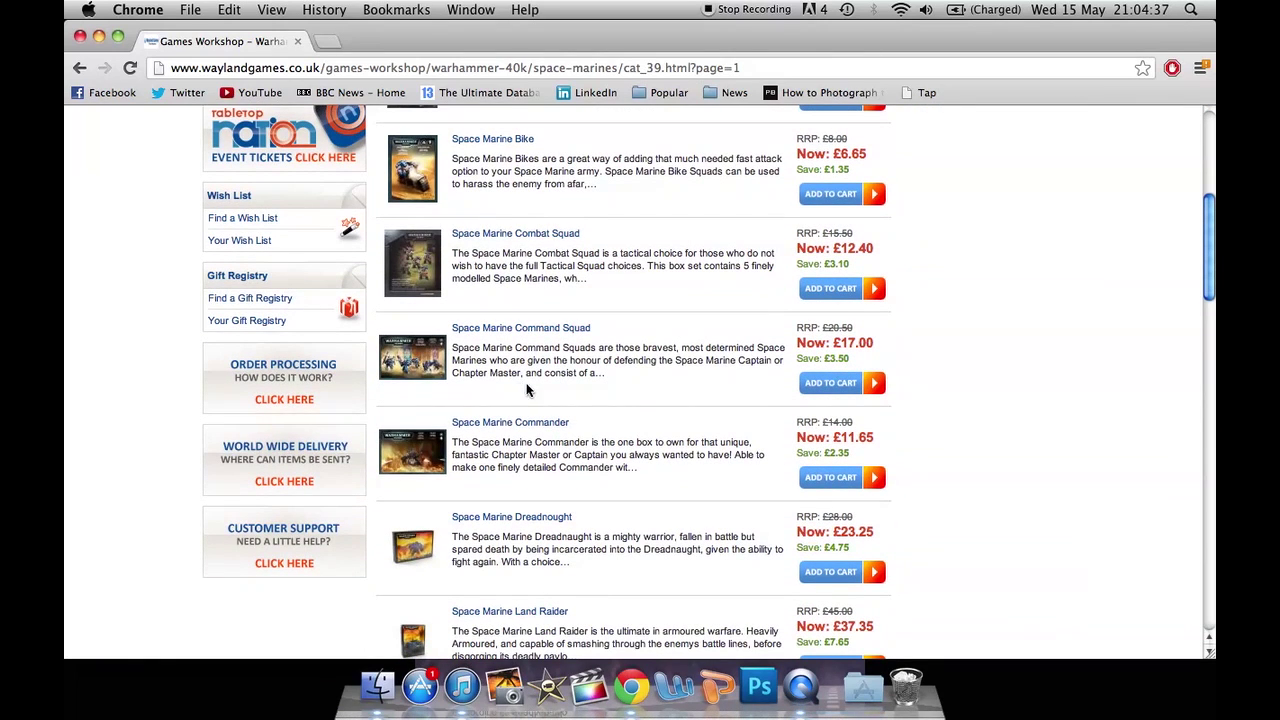
click(820, 383)
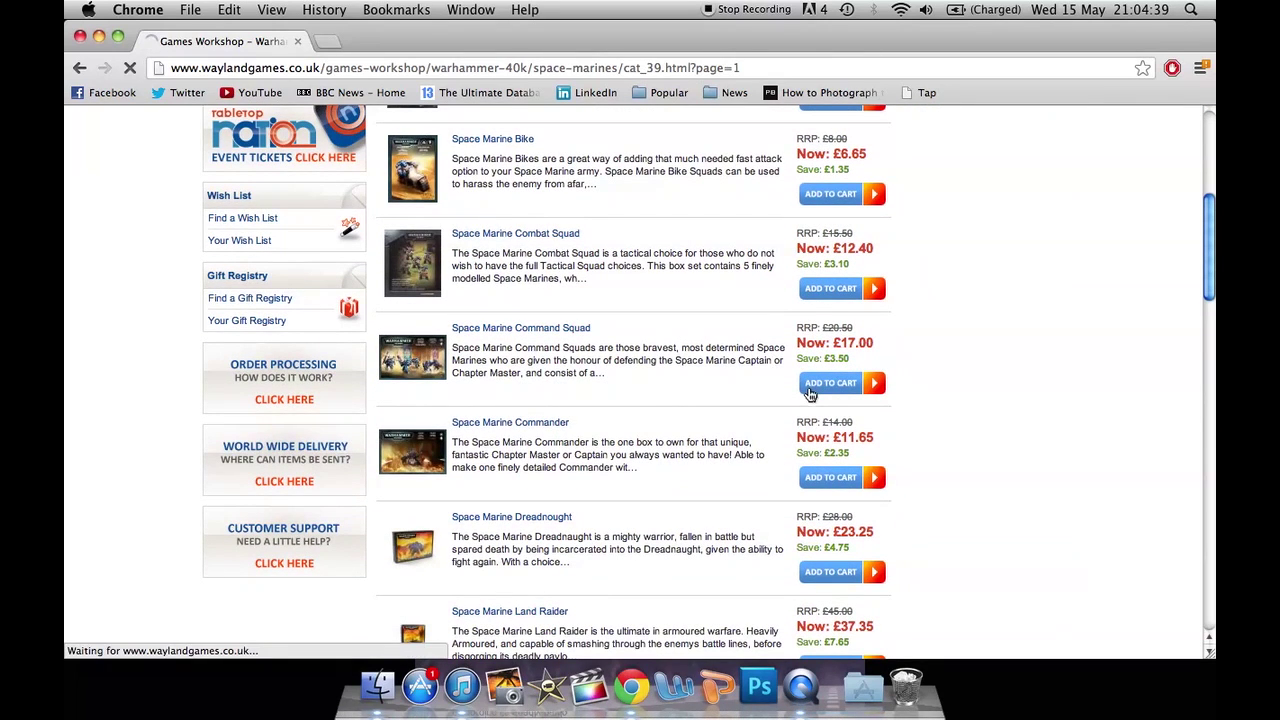
scroll(810, 395, down, 5)
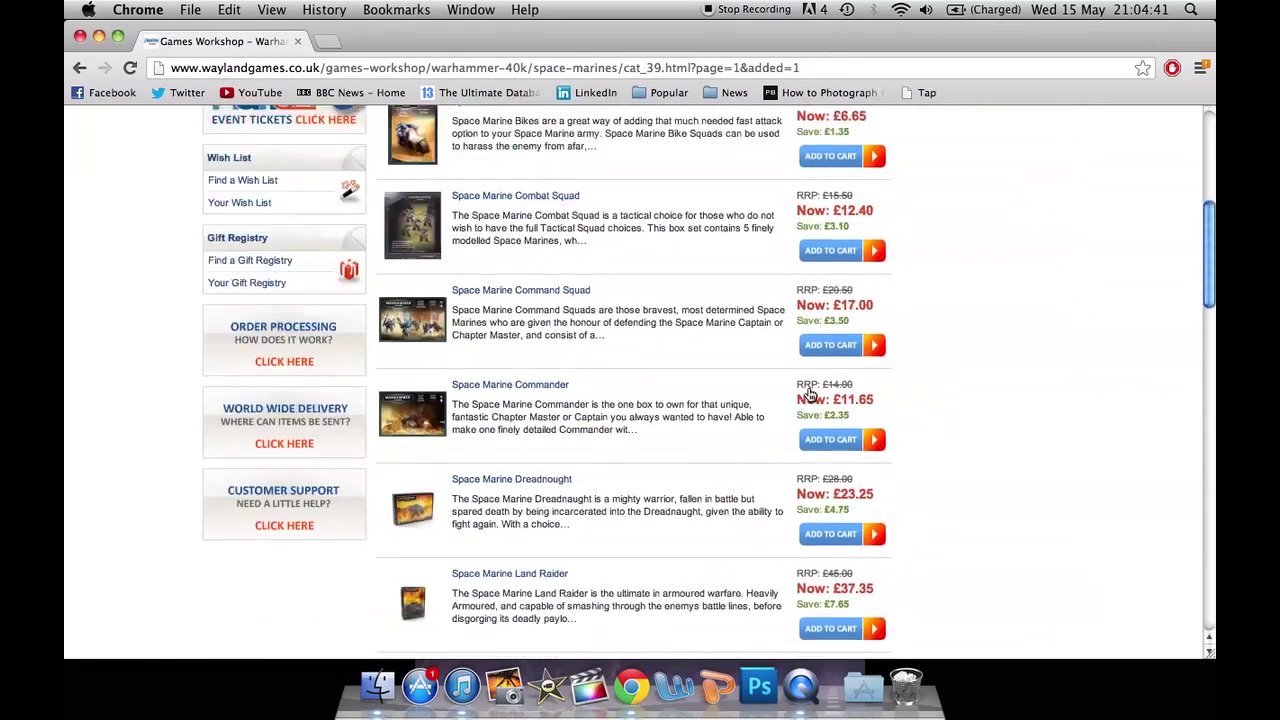
scroll(810, 395, down, 3)
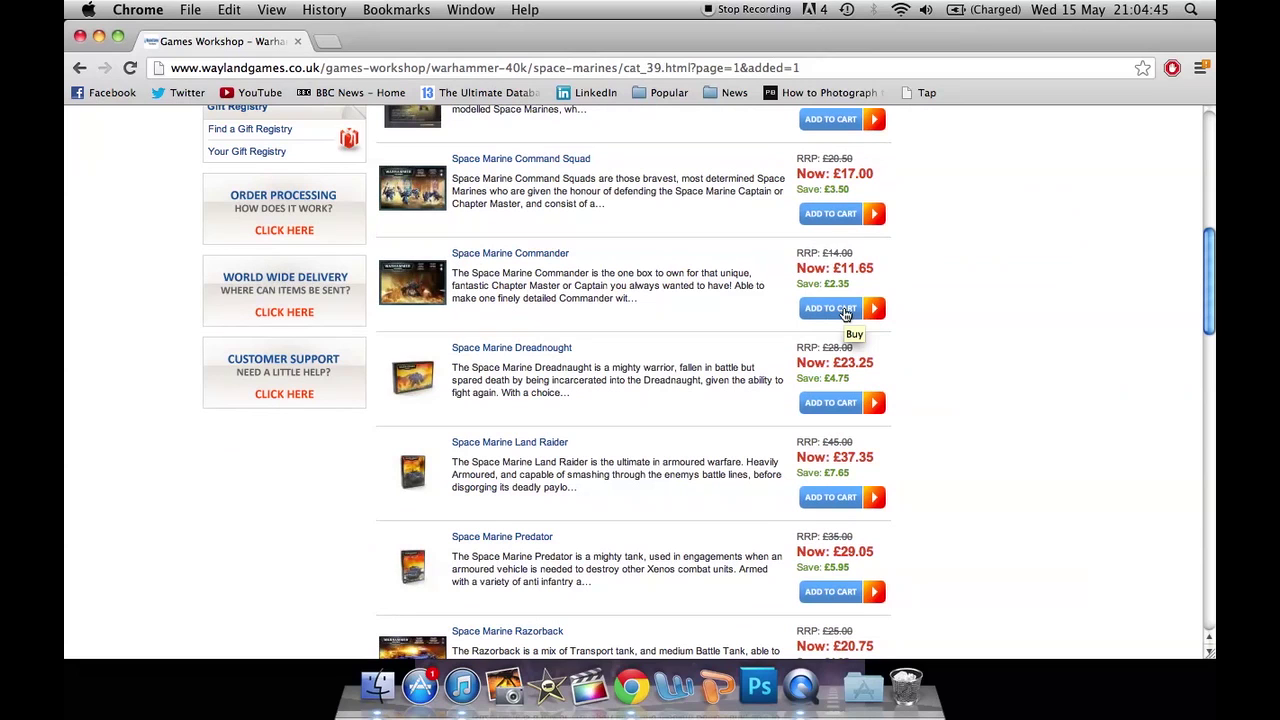
click(845, 312)
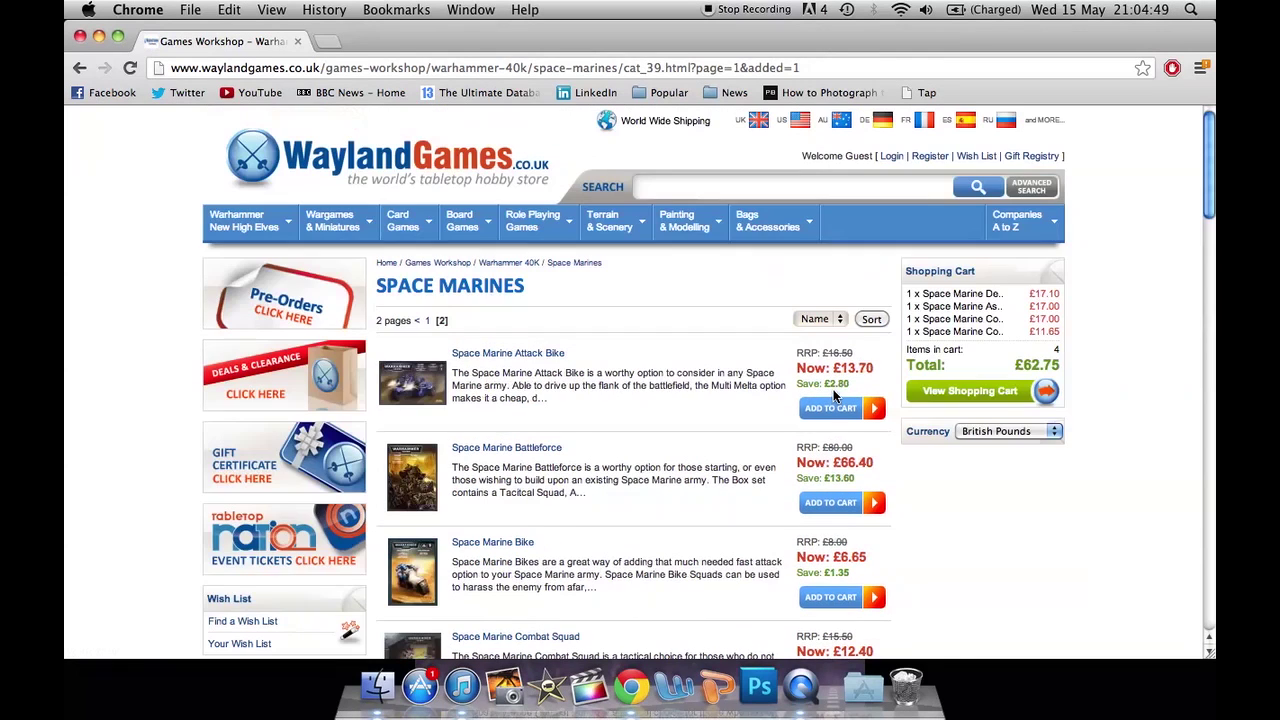
scroll(828, 468, down, 5)
scroll(828, 468, down, 5)
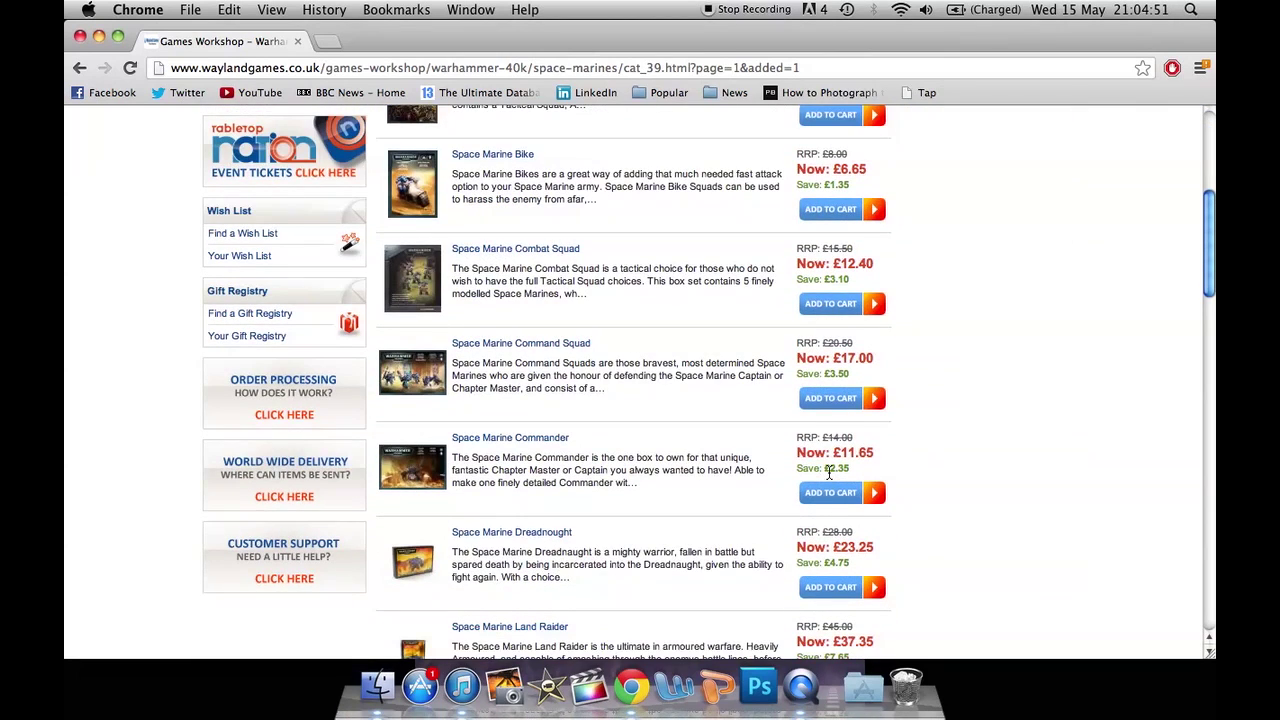
scroll(828, 472, down, 3)
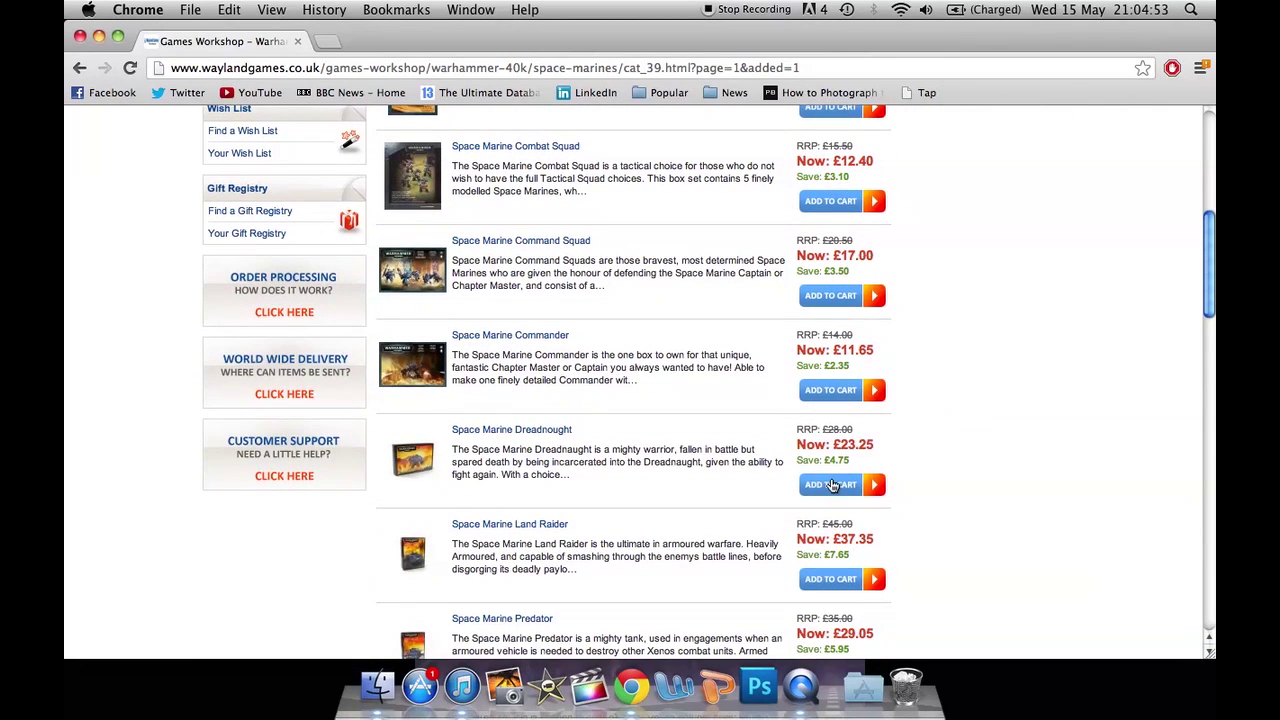
click(832, 485)
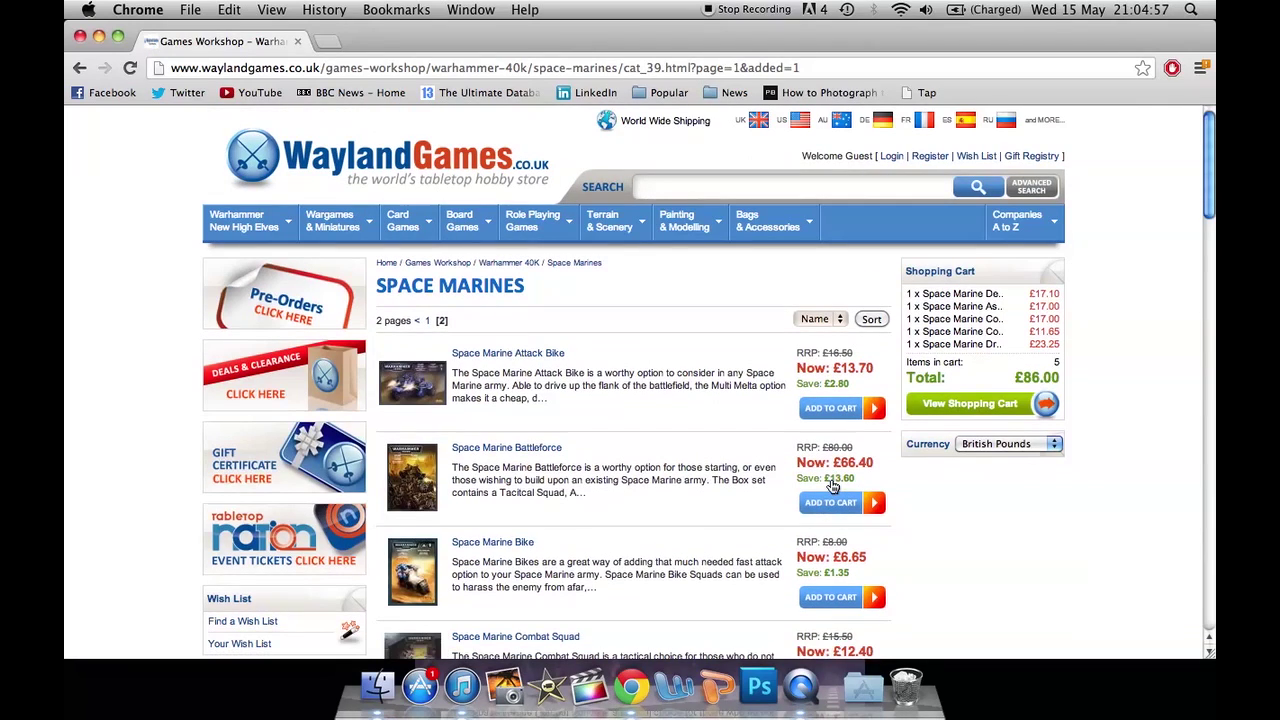
scroll(832, 485, down, 10)
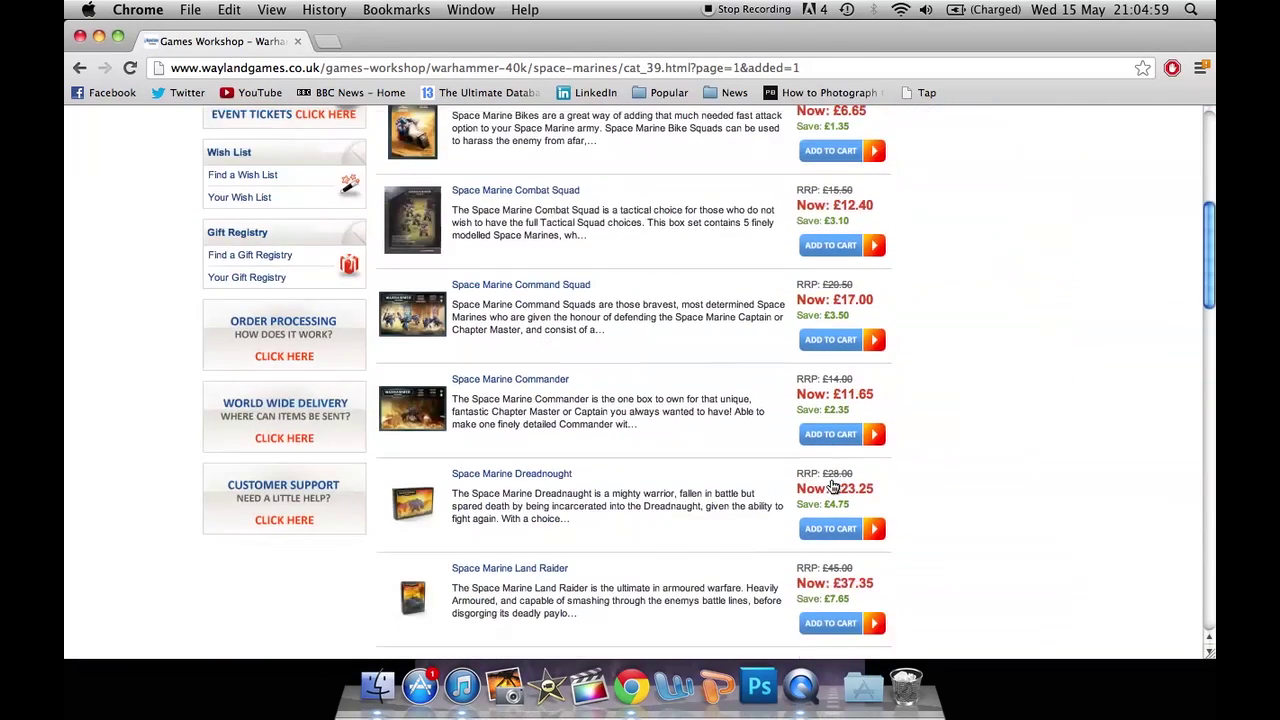
scroll(832, 485, down, 5)
scroll(832, 485, down, 2)
scroll(832, 485, down, 2)
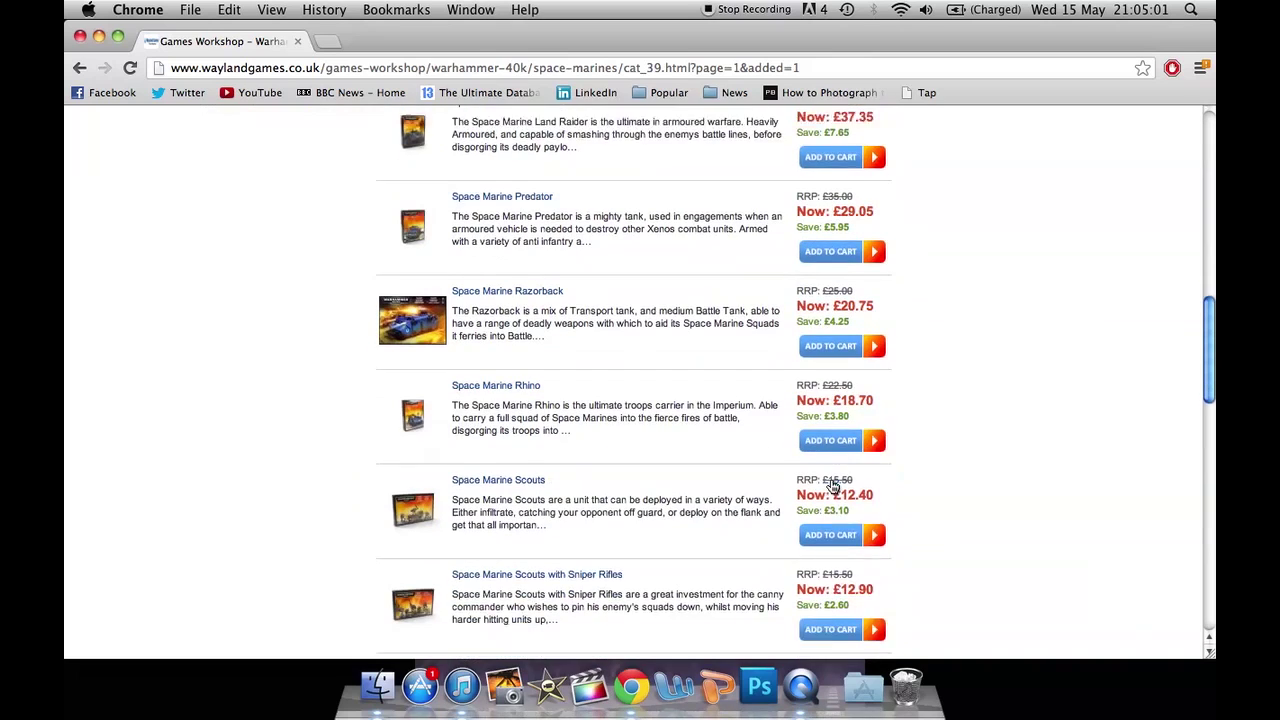
scroll(832, 485, down, 2)
scroll(832, 485, down, 1)
scroll(832, 485, down, 2)
scroll(832, 485, down, 2)
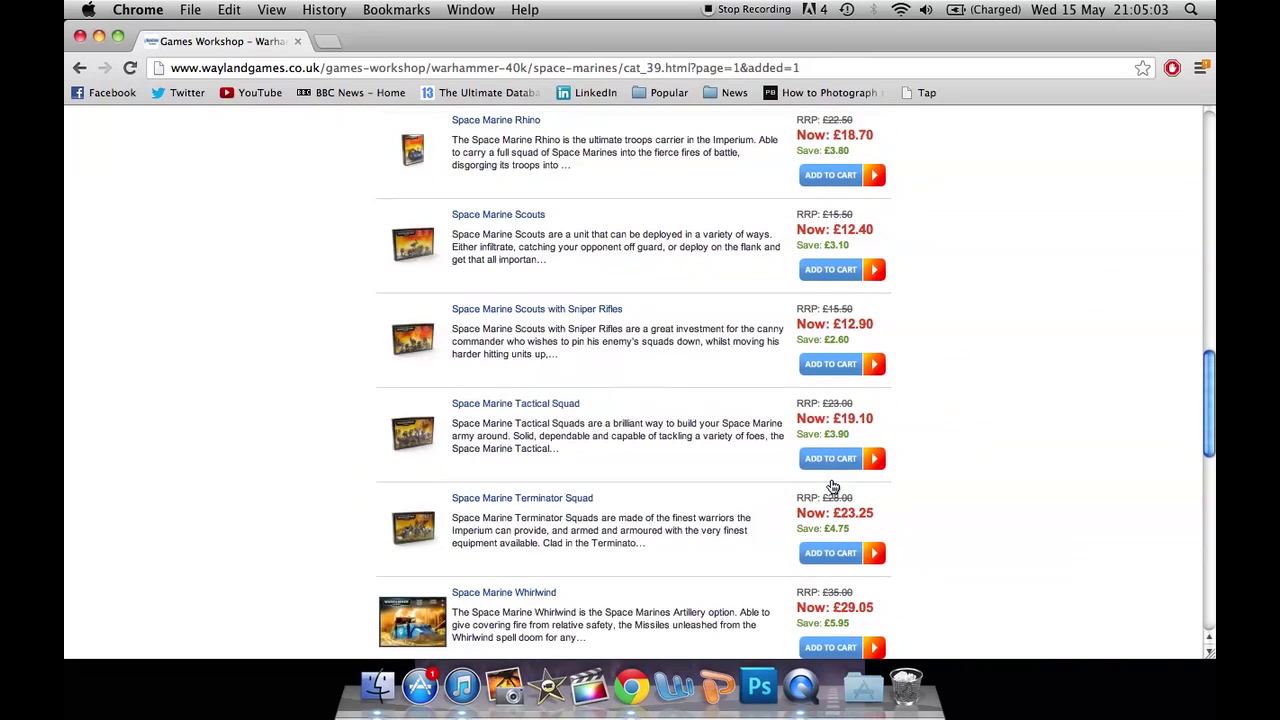
click(838, 460)
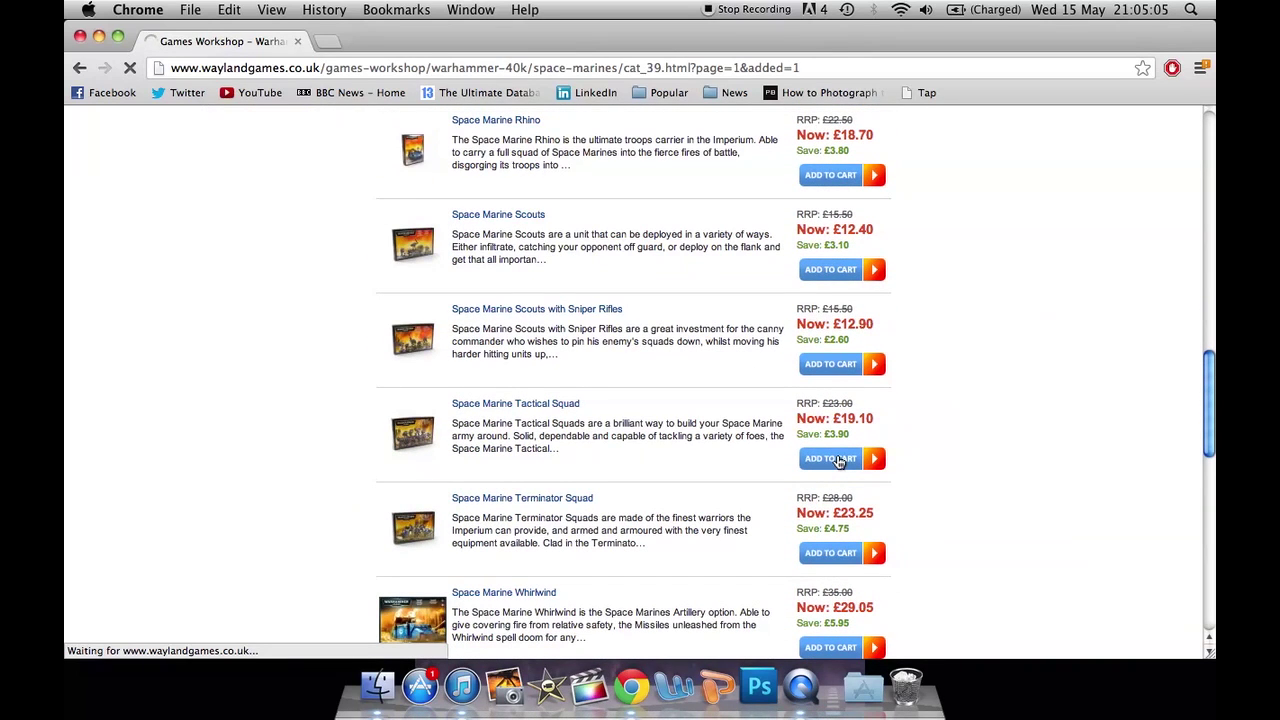
scroll(718, 457, down, 5)
scroll(718, 457, down, 5)
scroll(718, 457, down, 3)
scroll(718, 457, down, 3)
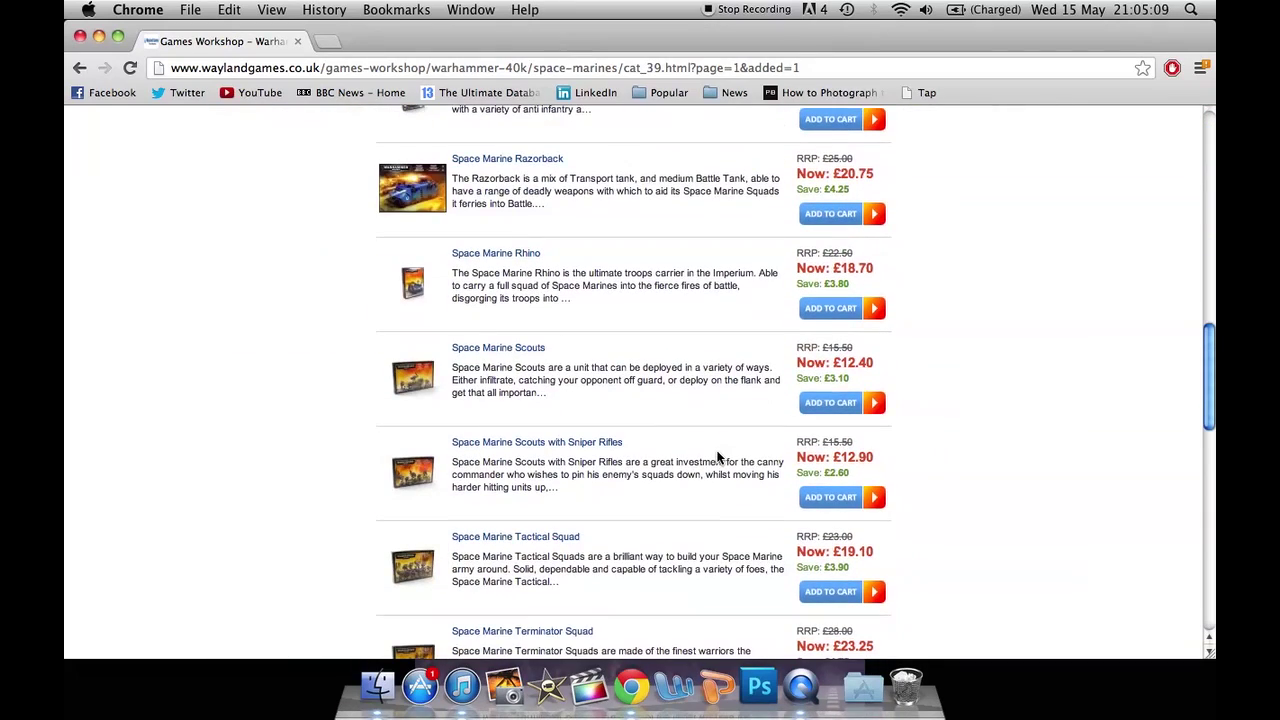
scroll(718, 457, down, 3)
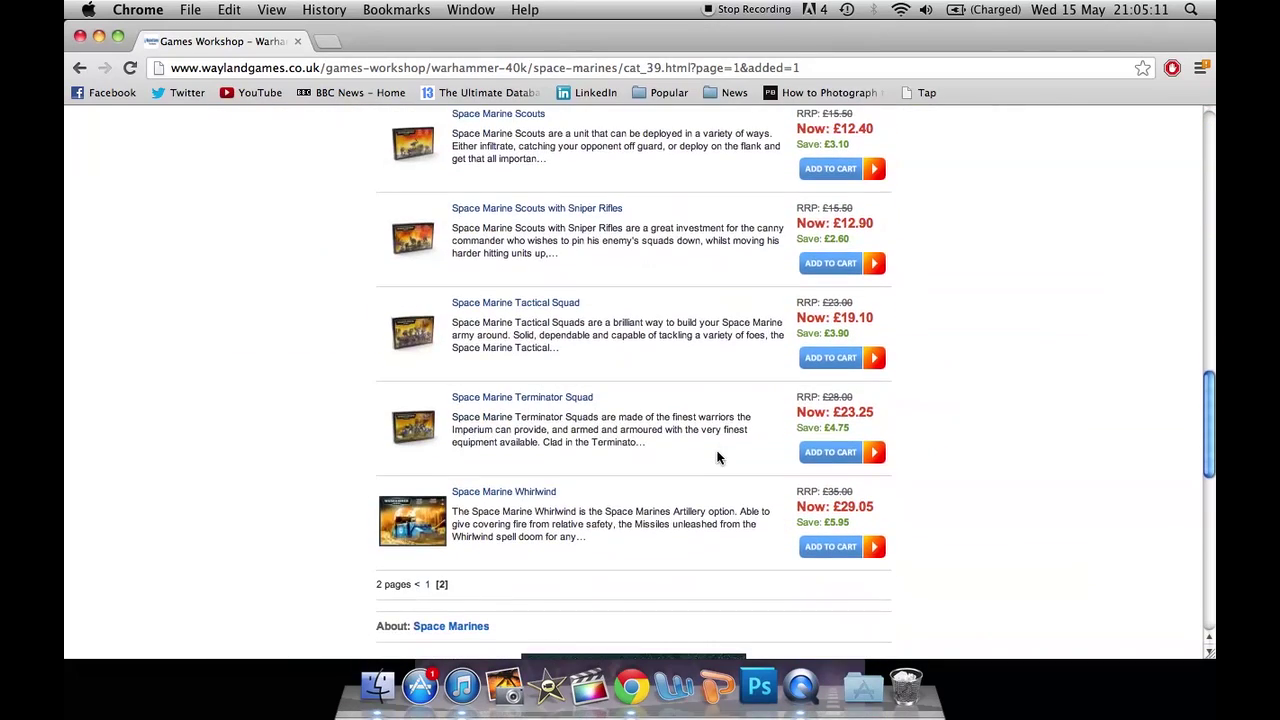
scroll(718, 457, down, 2)
key(Home)
Search the site for 'sicarius', then view the shopping cart listing six kits.
click(686, 185)
text(ca)
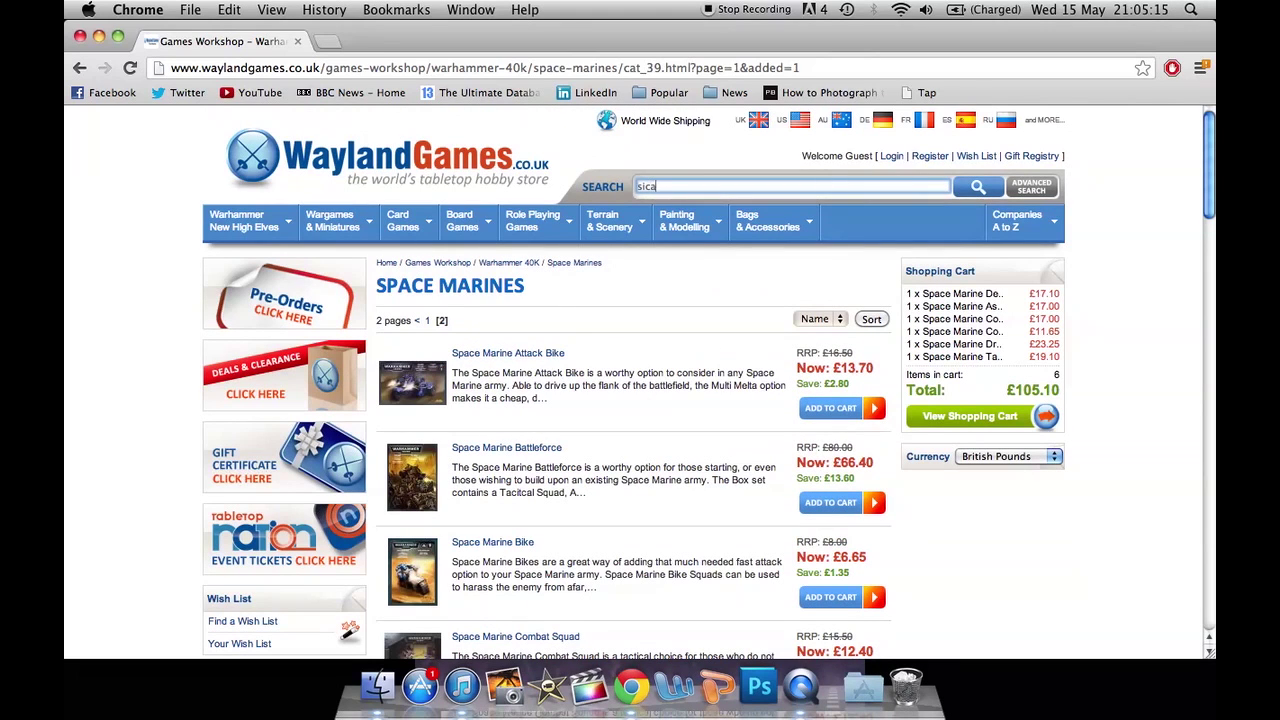
key(Return)
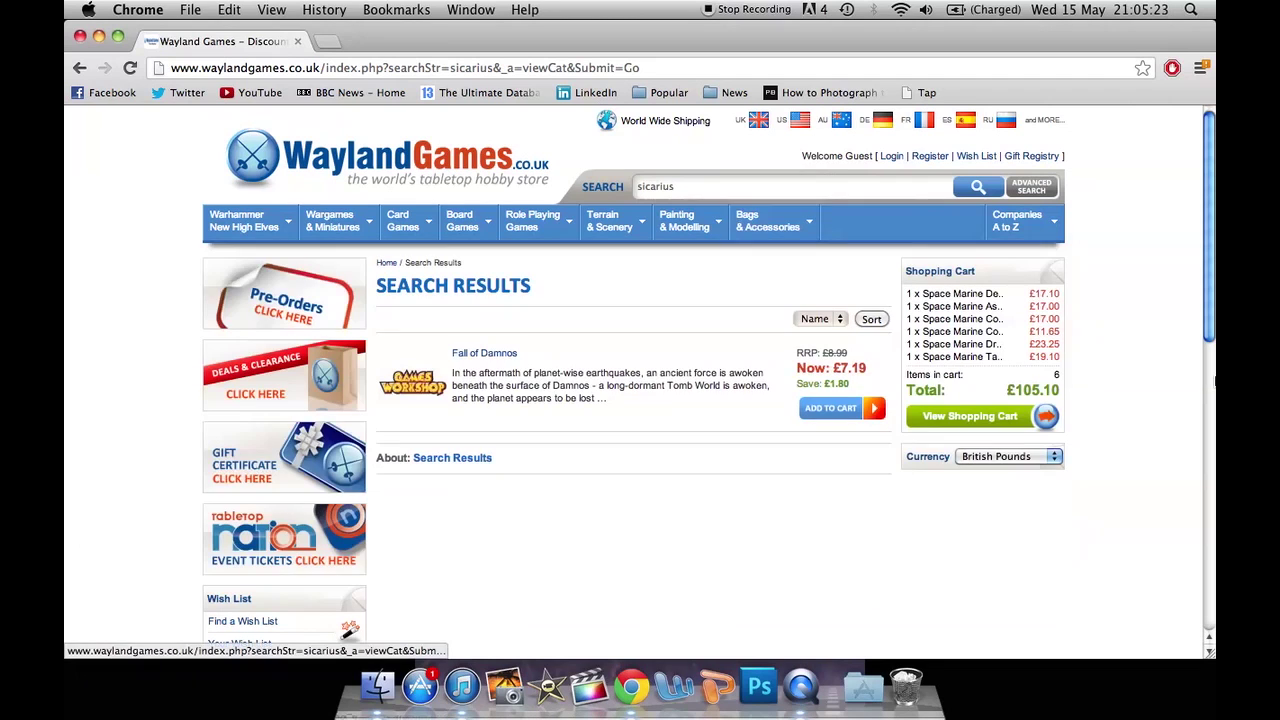
click(978, 421)
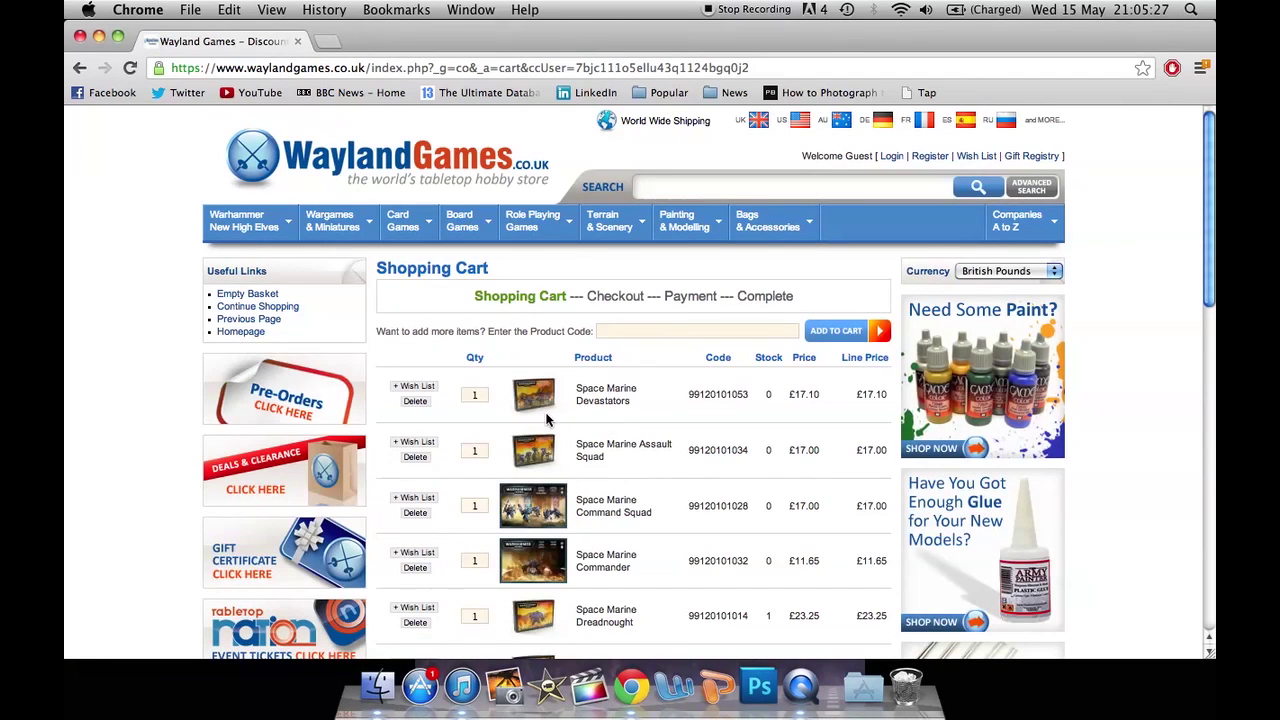
Enter quantities 4 Devastators, 4 Assault Squads, 2 Dreadnoughts and 6 Tactical Squads.
click(484, 397)
text(4)
click(483, 456)
double_click(478, 451)
text(4)
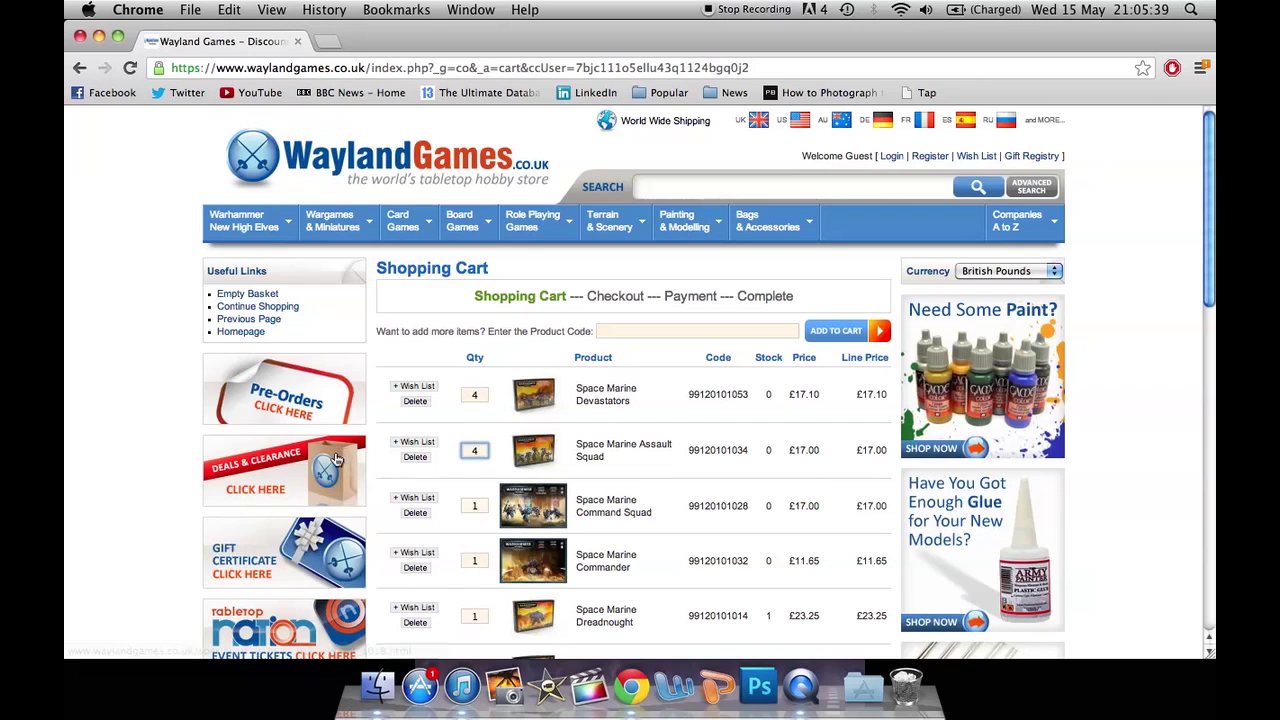
scroll(125, 447, down, 2)
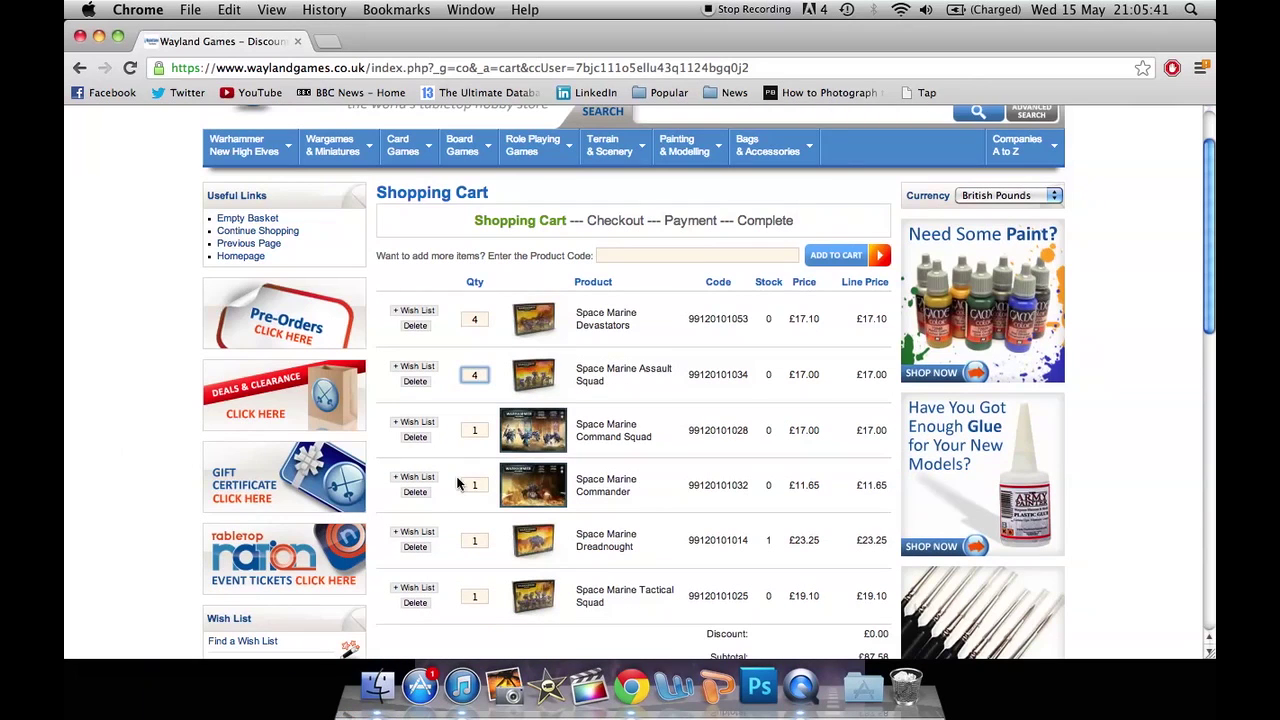
click(477, 541)
text(2)
click(476, 598)
scroll(465, 621, down, 5)
scroll(465, 621, down, 1)
scroll(492, 570, down, 3)
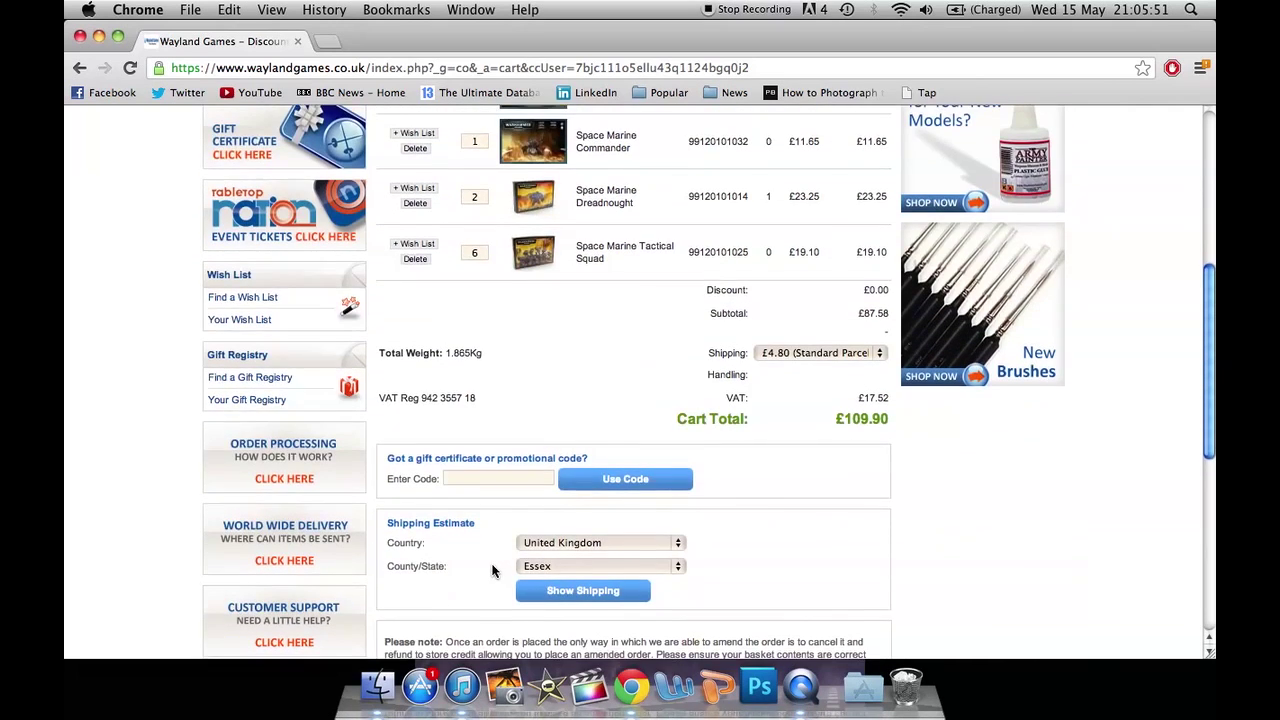
scroll(492, 570, down, 5)
Update the cart so the total recalculates to £329.78 with £6.35 shipping.
click(468, 472)
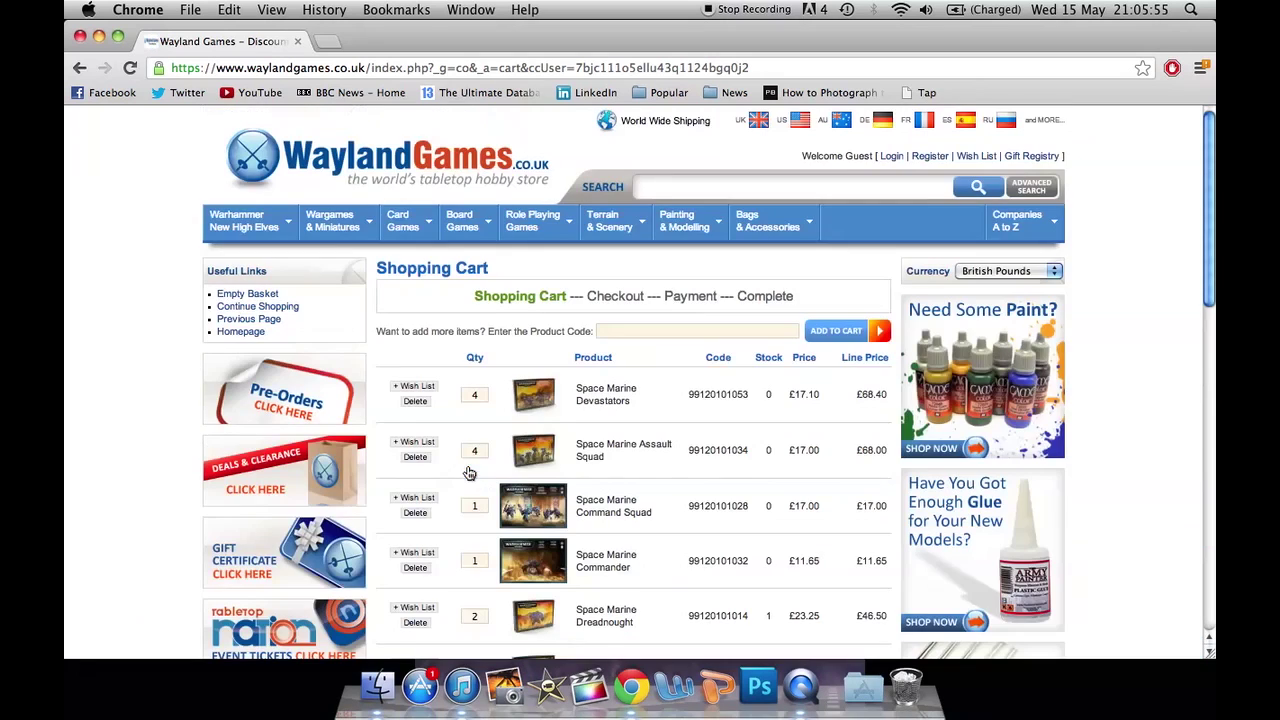
scroll(486, 440, down, 5)
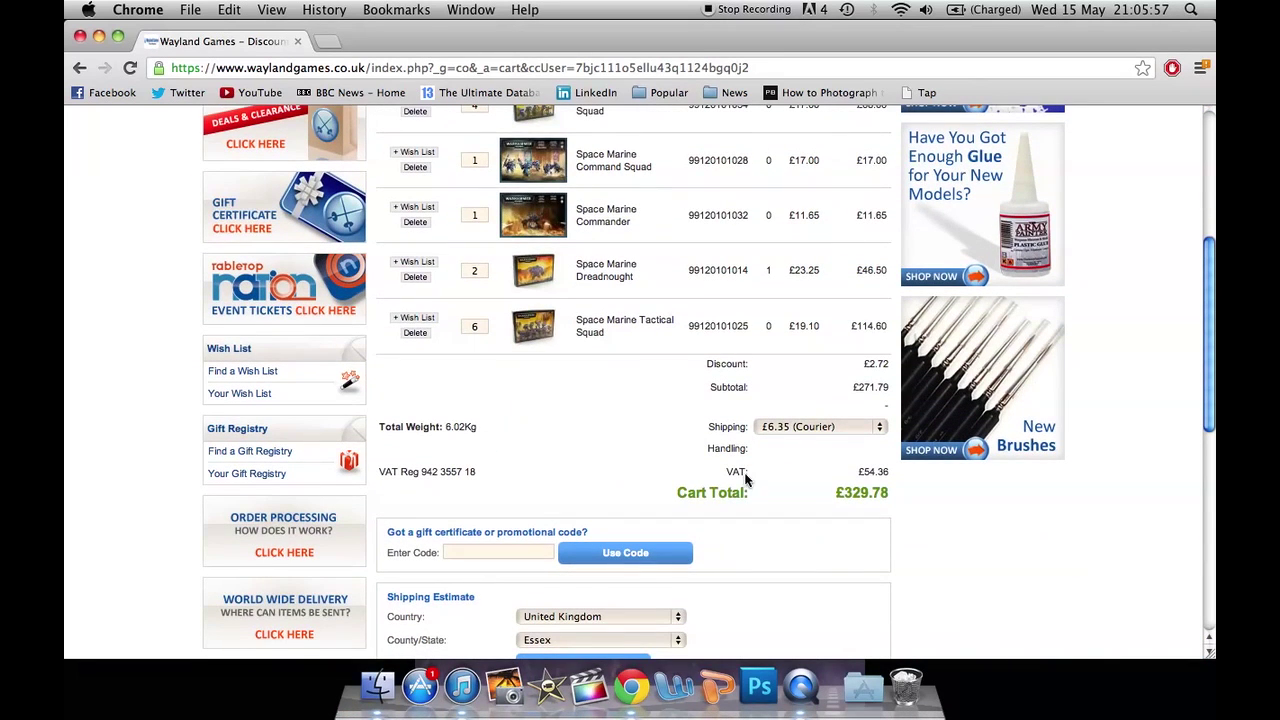